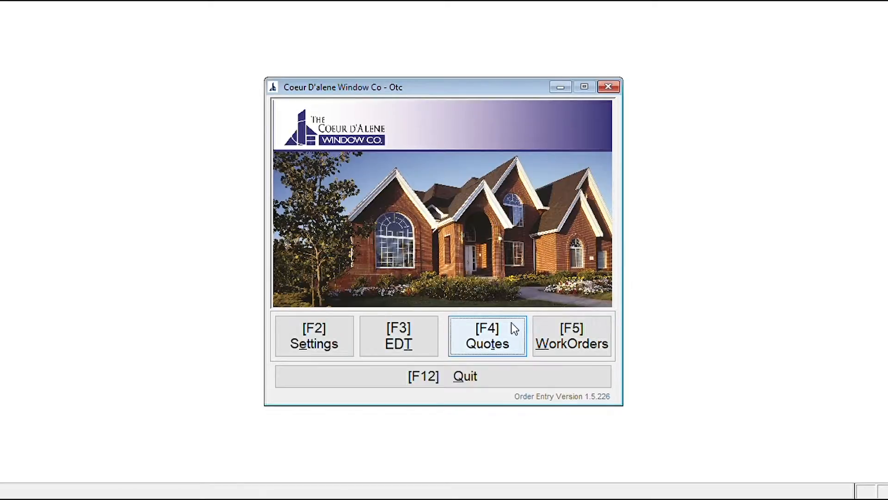
Open the quotes section and create a new quote.
left_click(511, 322)
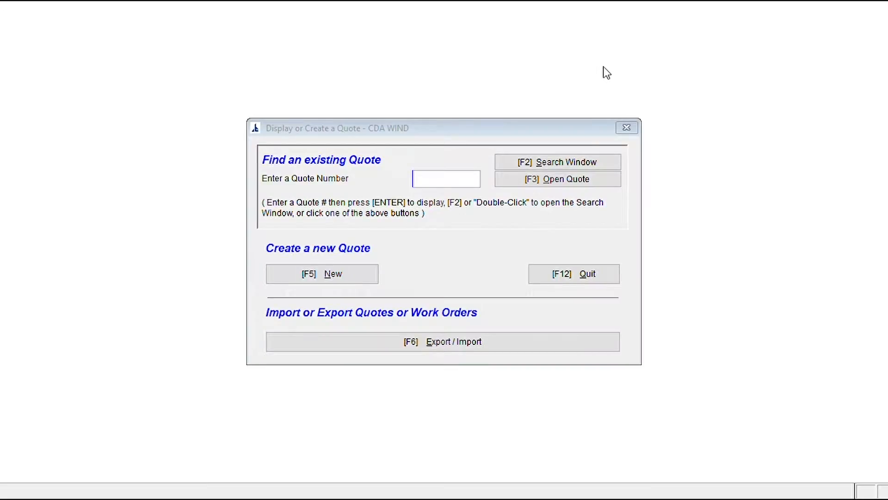
left_click(441, 132)
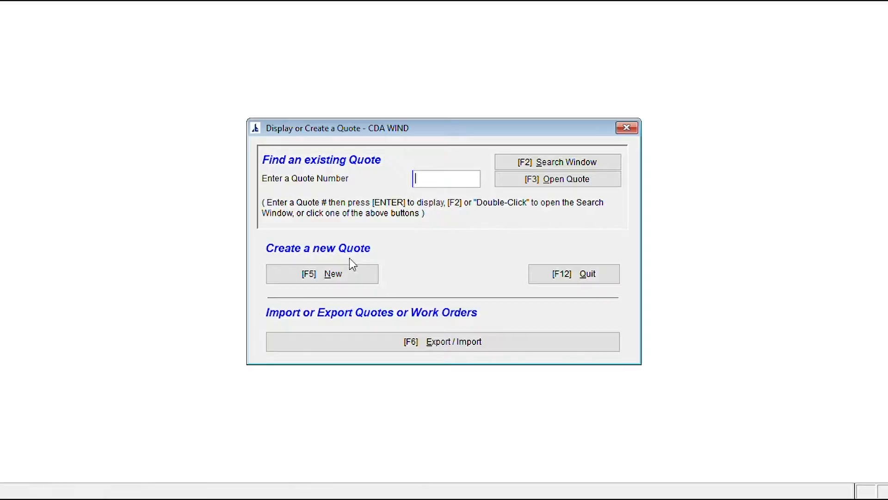
left_click(342, 276)
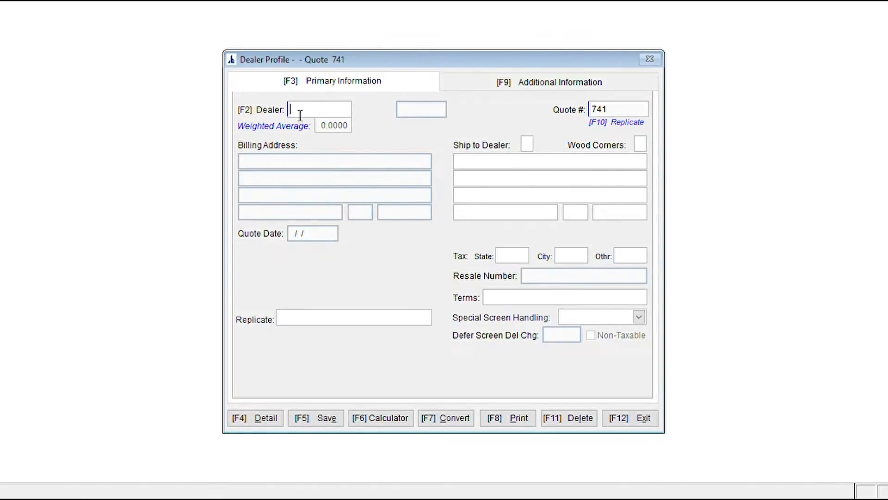
Look up the dealer with CDA and assign CDA WIND TA to the quote.
type("CDA")
key("Return")
double_click(401, 295)
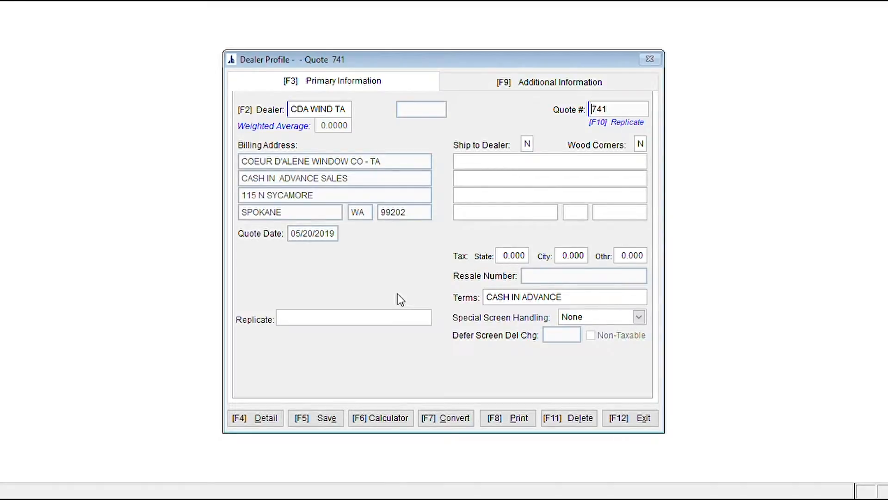
Enter the customer's full name as the job name and fill in the job P.O. number in the additional information.
left_click(529, 82)
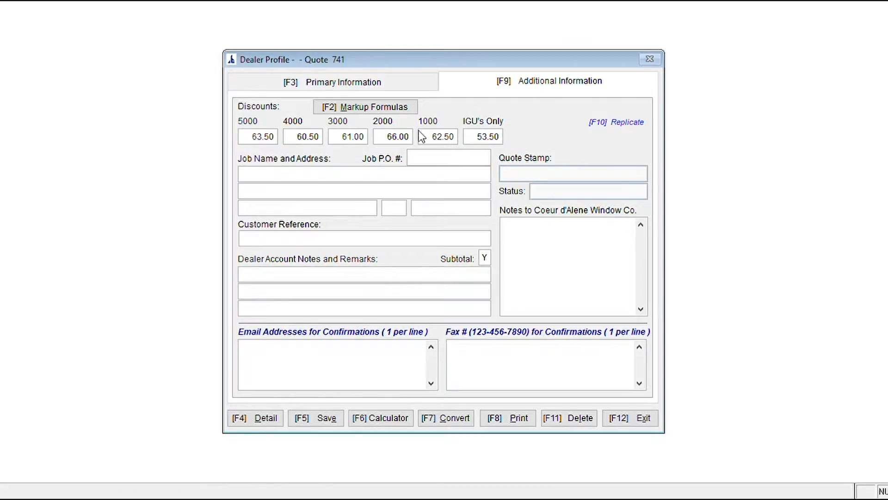
left_click(248, 173)
type("JOHN DOE")
left_click(419, 162)
type("17428")
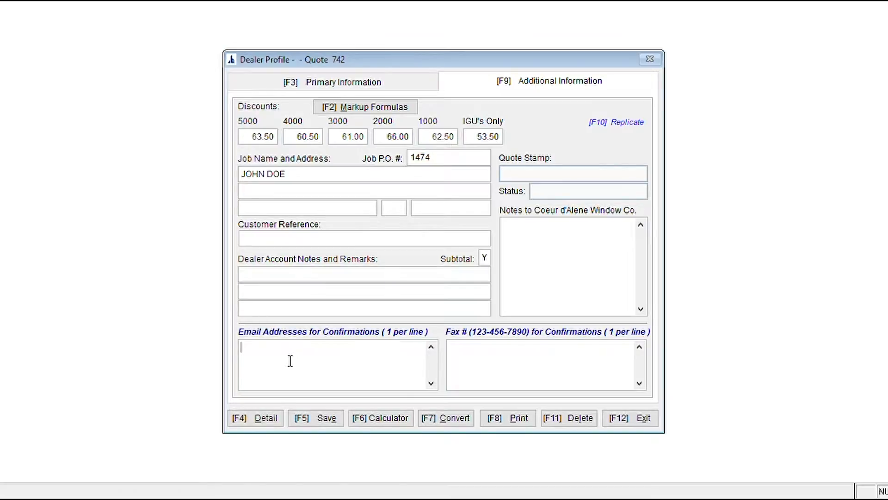
Add a line item from the 3000 Series horizontal sliders, choosing the 2-lite slider model 3121 in white (WH).
left_click(254, 417)
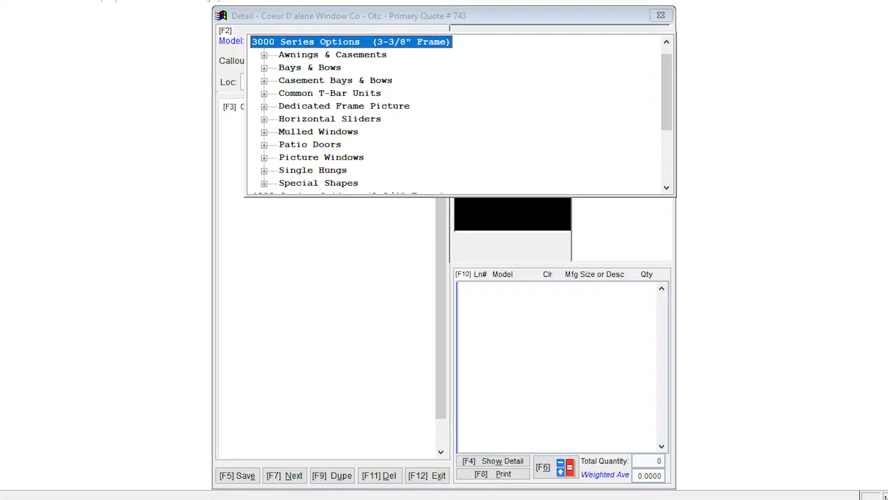
left_click(330, 119)
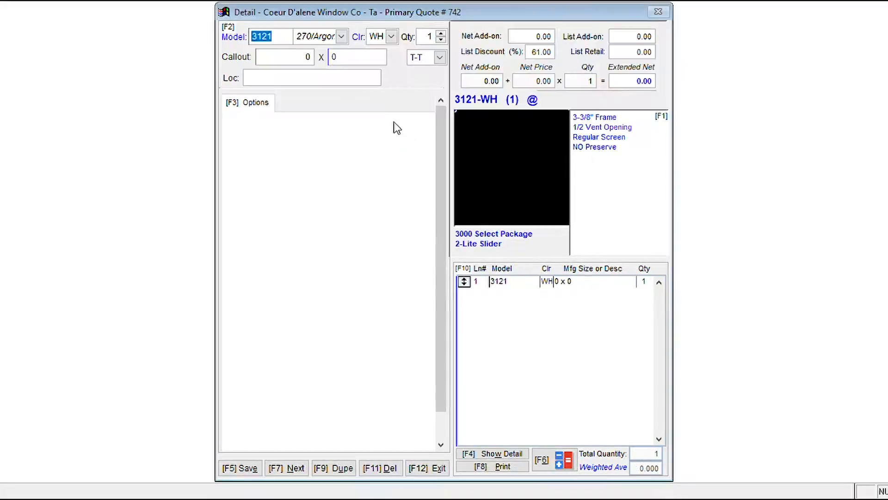
left_click(288, 62)
left_click(388, 42)
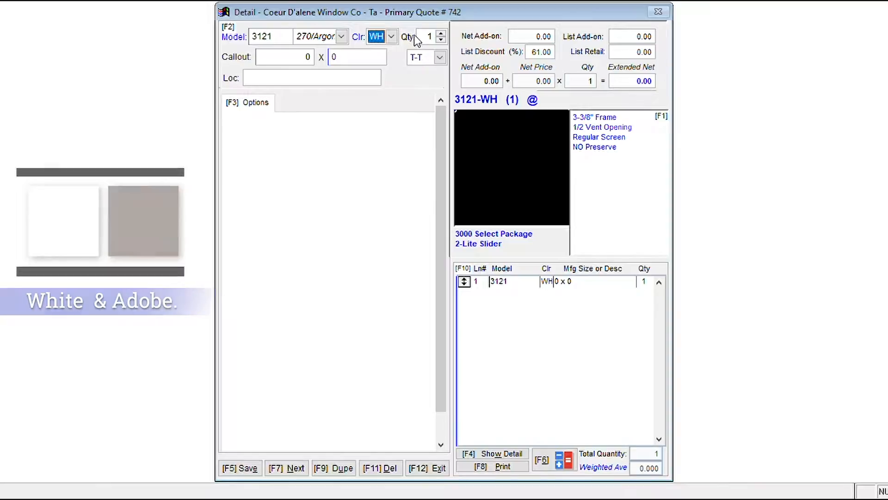
Set the slider's callout size to 48 3/4 x 36 1/2.
left_click(305, 64)
key("BackSpace")
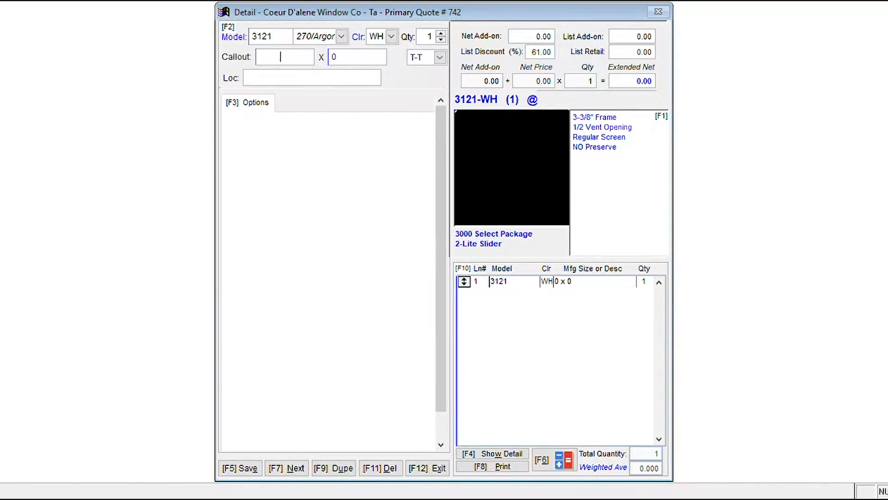
type("48.75")
key("Tab")
type("36 1/2")
key("Tab")
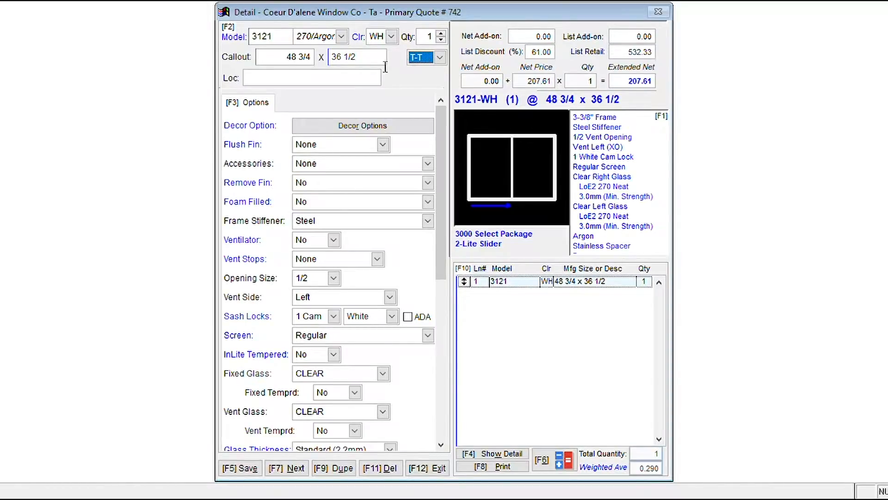
Replace the callout size using the shorthand 4050, giving 48 x 60 RO, and set the location to BED 1.
left_click(338, 65)
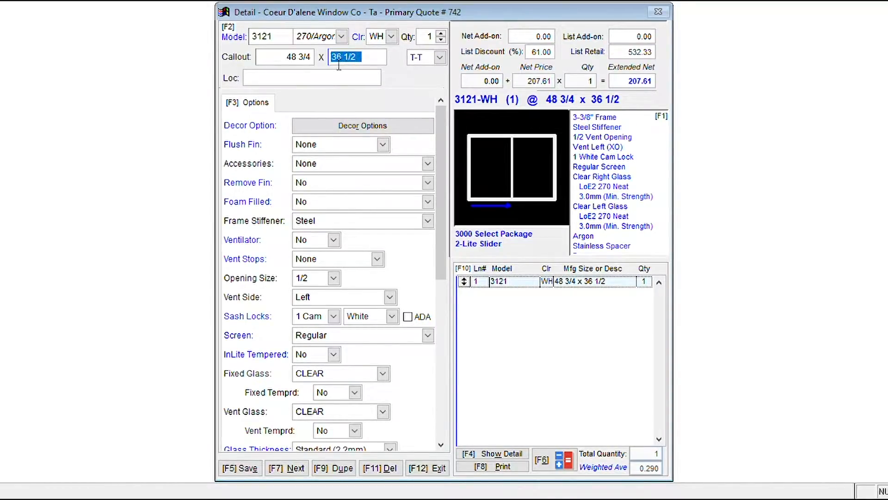
left_click(280, 56)
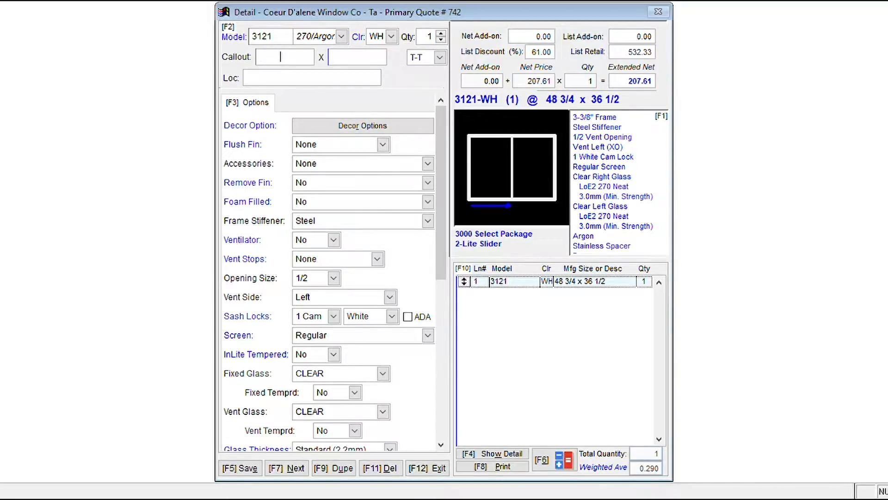
type("4050")
key("Tab")
key("Tab")
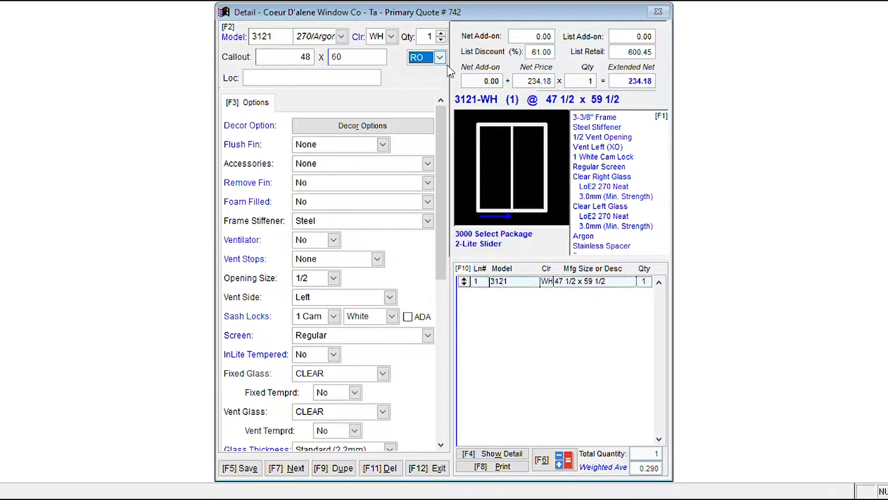
left_click(285, 78)
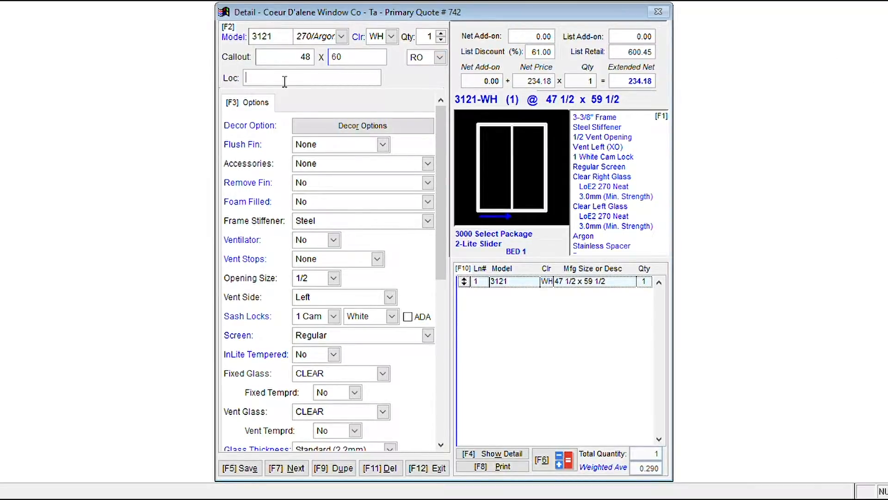
type("BED 1")
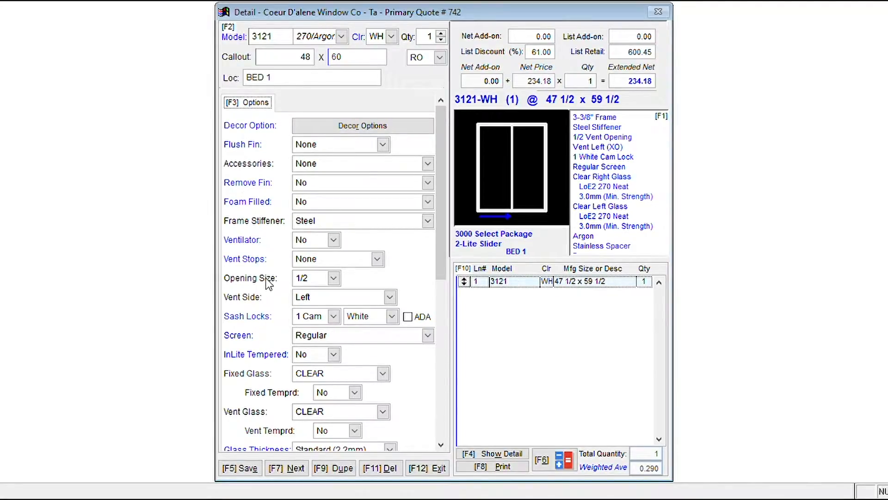
Set the slider's opening size to Special with a value of 16 and the vent side to Right.
left_click(302, 279)
key("Down")
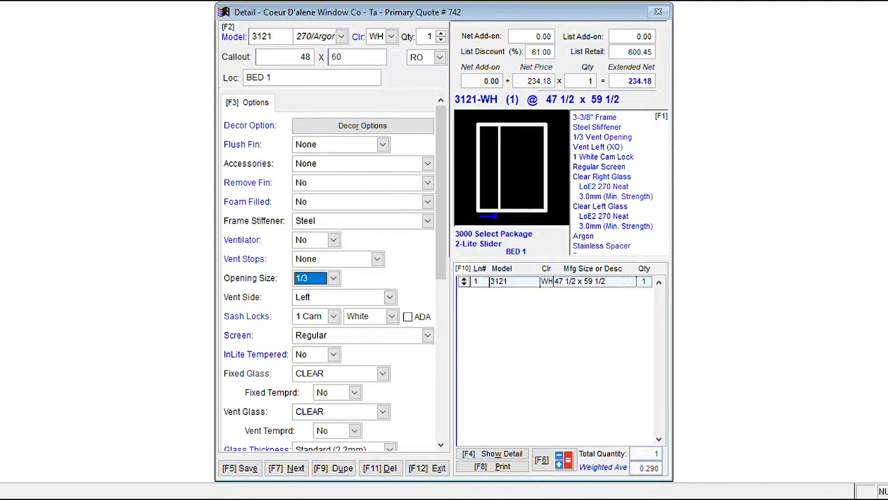
key("Down")
key("Tab")
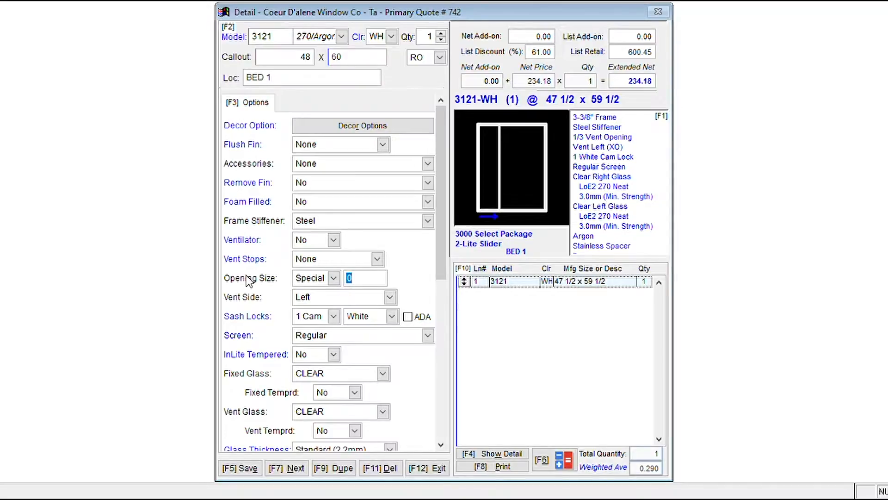
type("16")
key("Tab")
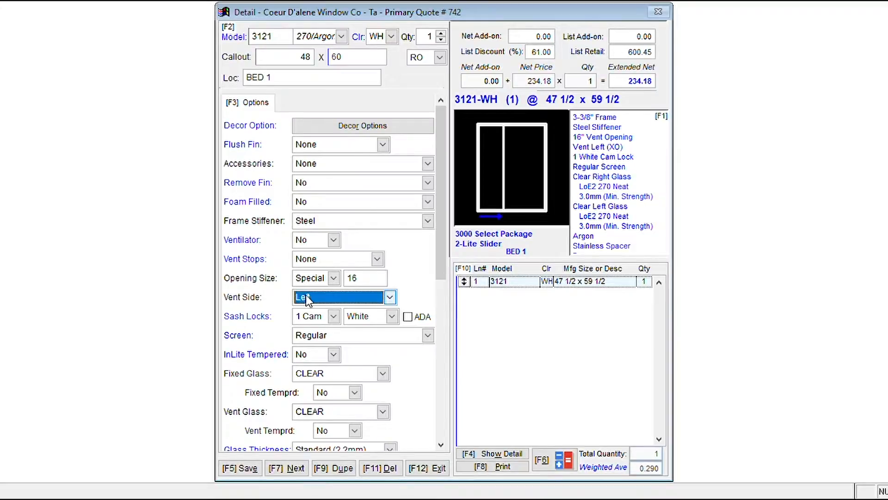
key("Down")
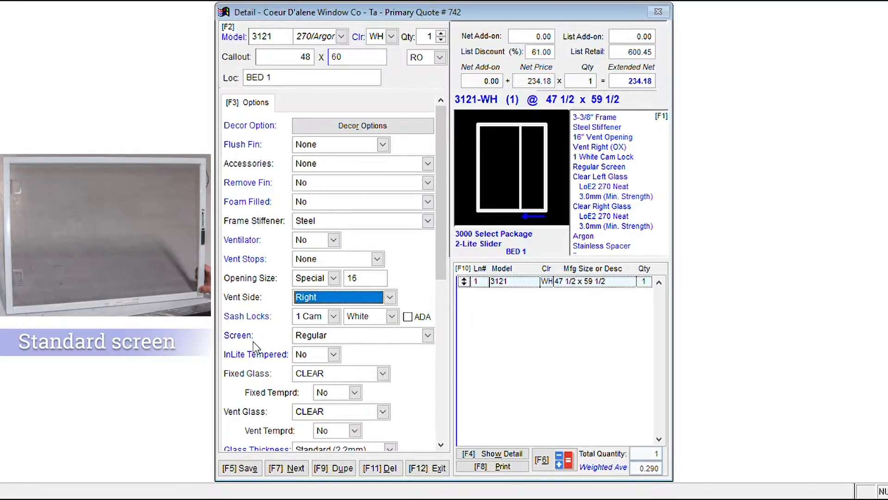
Change the slider's screen option to Ultra View w/Pull Rail.
left_click(314, 335)
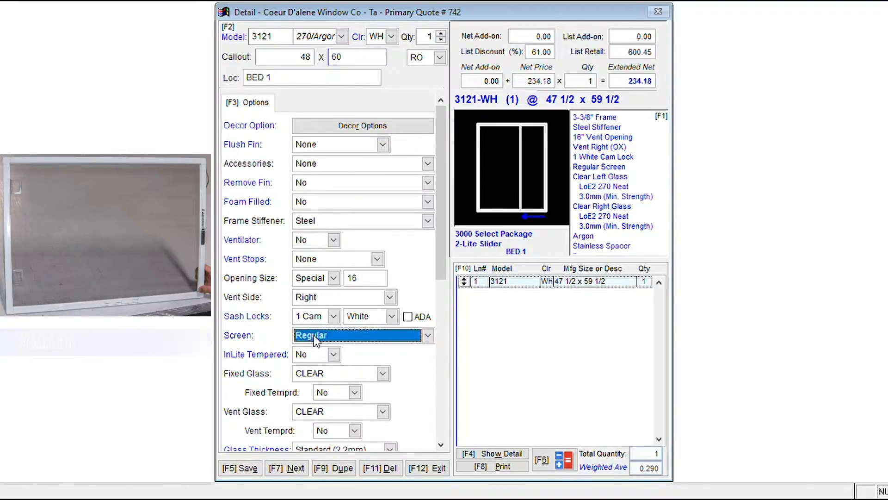
key("Down")
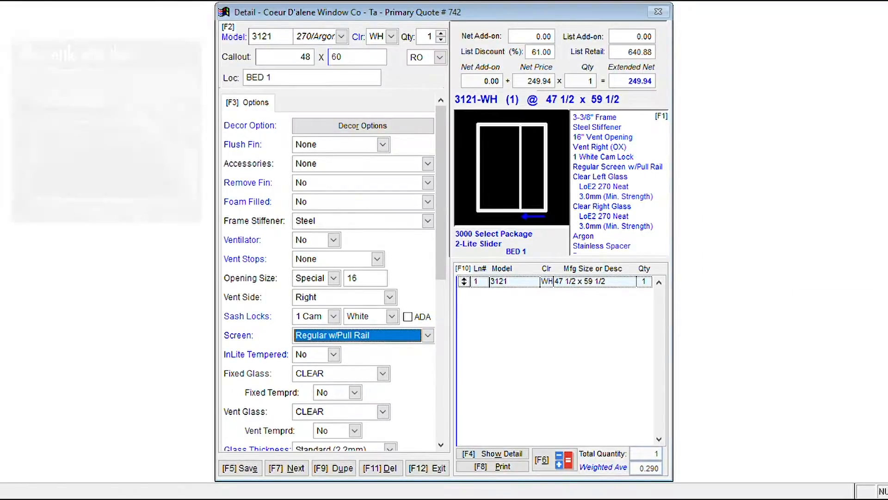
key("Down")
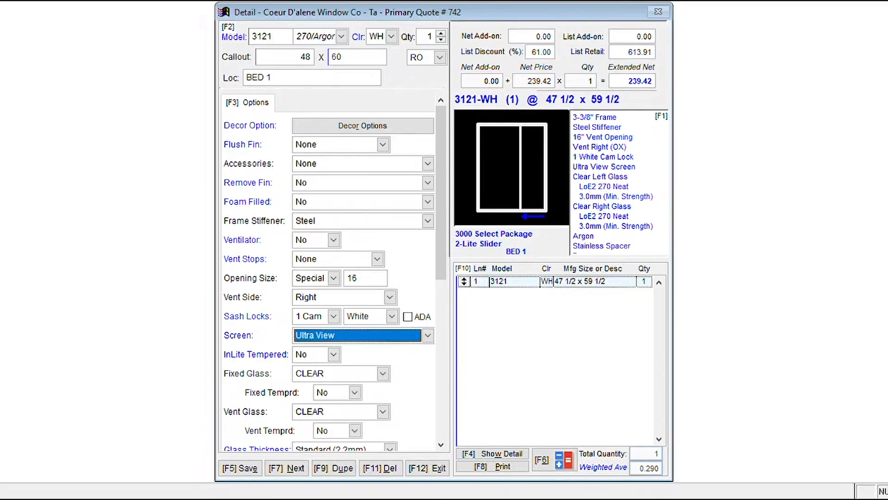
key("Down")
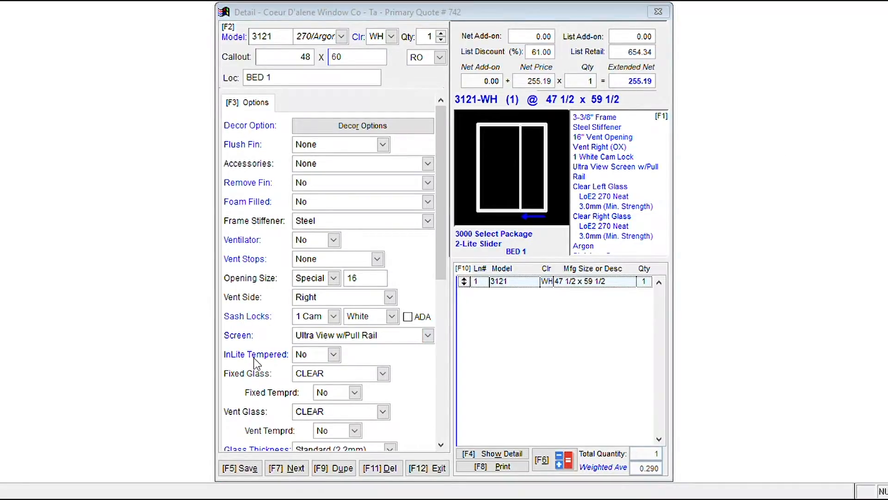
Try BRONZE and #42 CLEAR for the fixed glass, and set it back to CLEAR.
left_click_drag(438, 244, 443, 348)
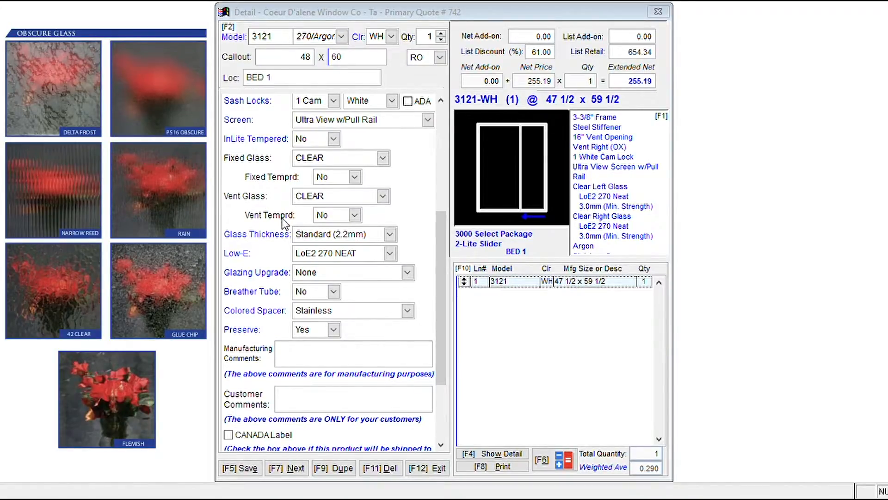
left_click(301, 162)
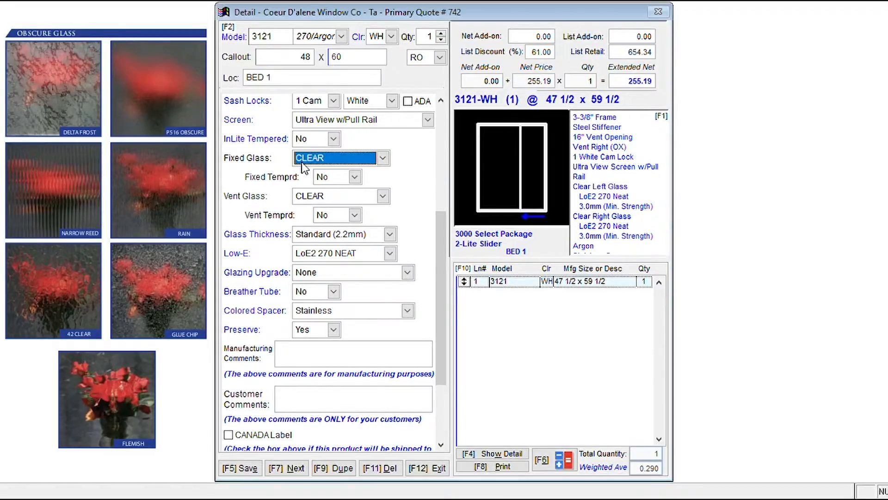
key("b")
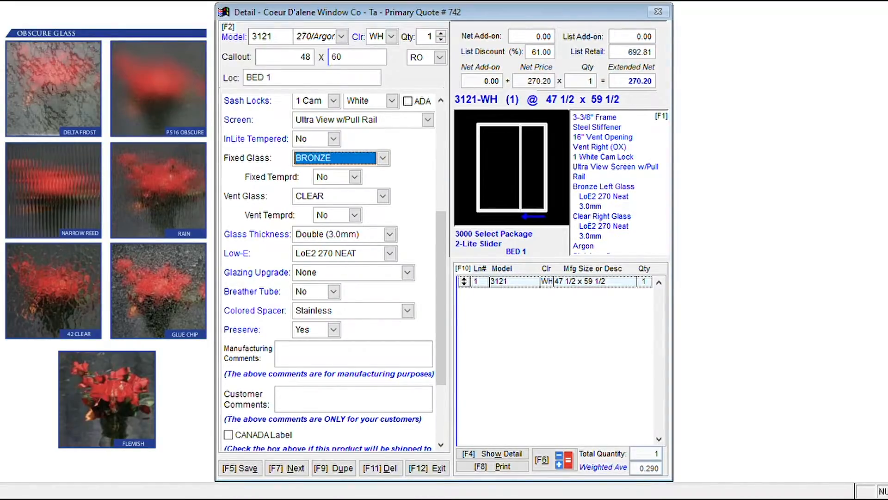
key("Up")
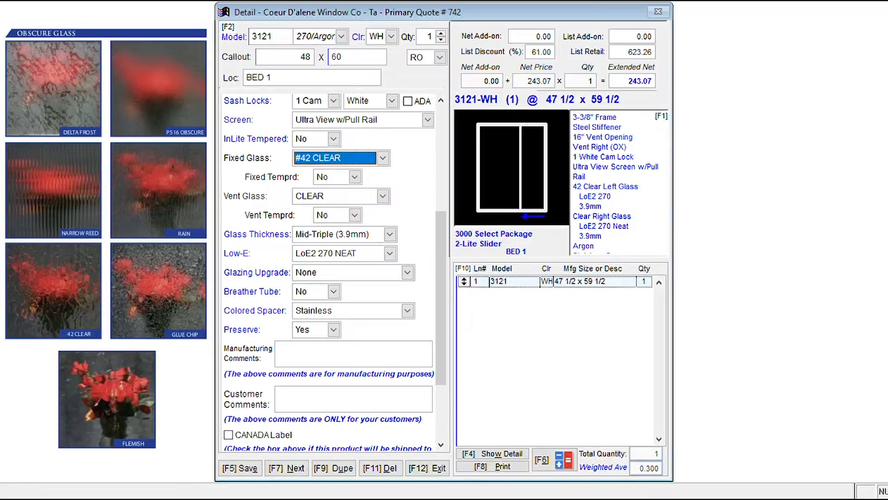
key("Down")
key("c")
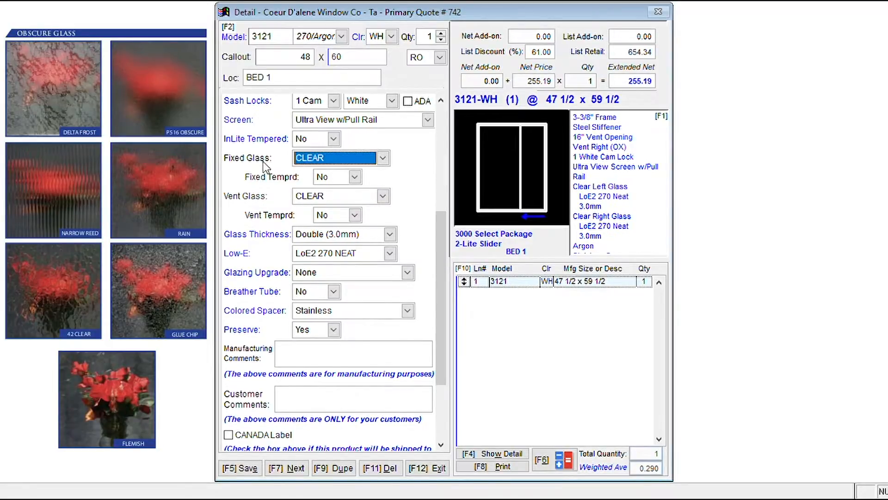
left_click(246, 166)
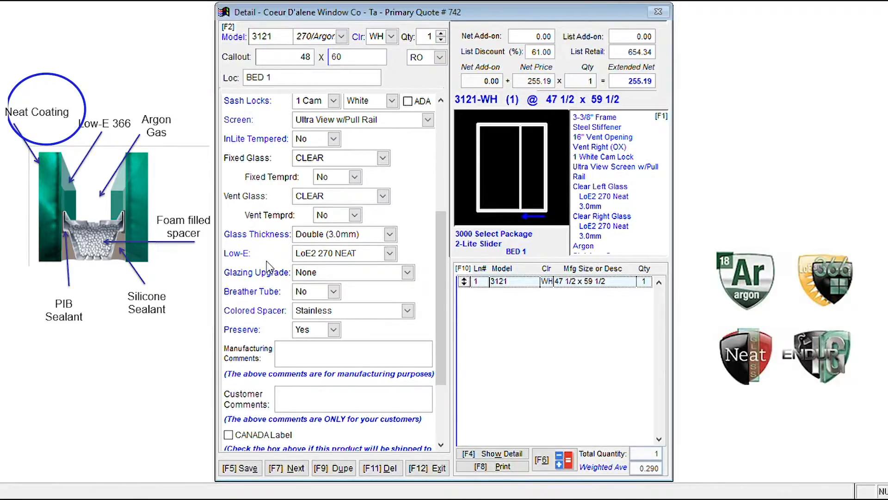
Change the slider's Low-E coating to LoE2 270 without NEAT.
left_click(303, 254)
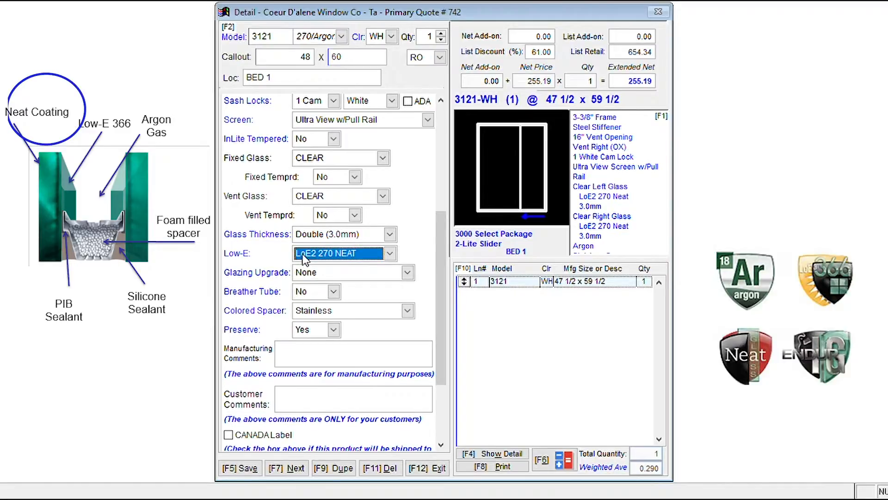
key("Up")
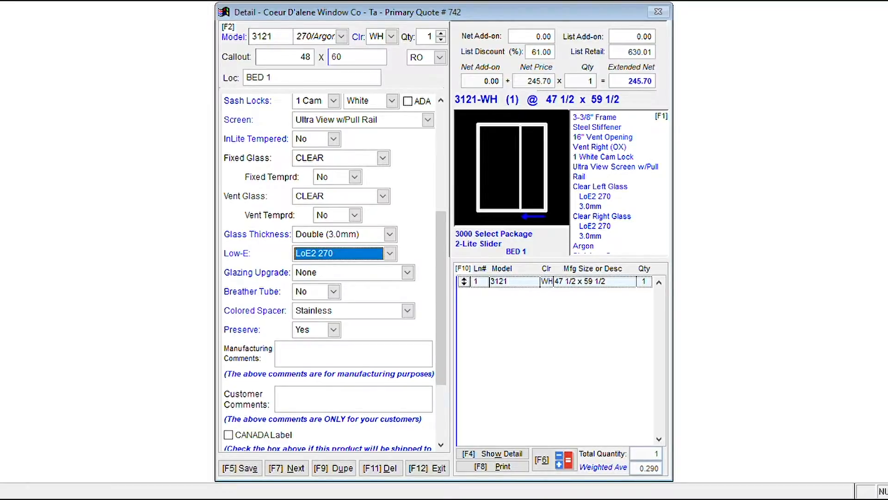
left_click(267, 251)
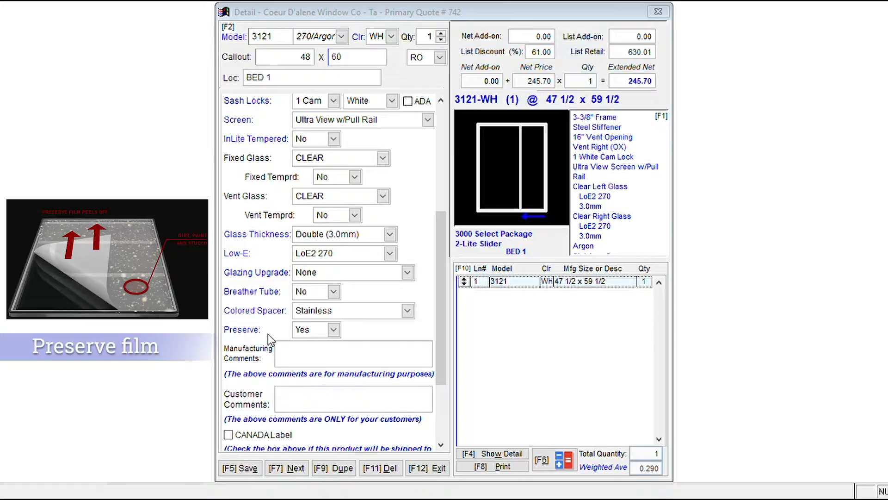
Add White Flat-5/8" grids to the slider.
scroll(443, 138, "down", 3)
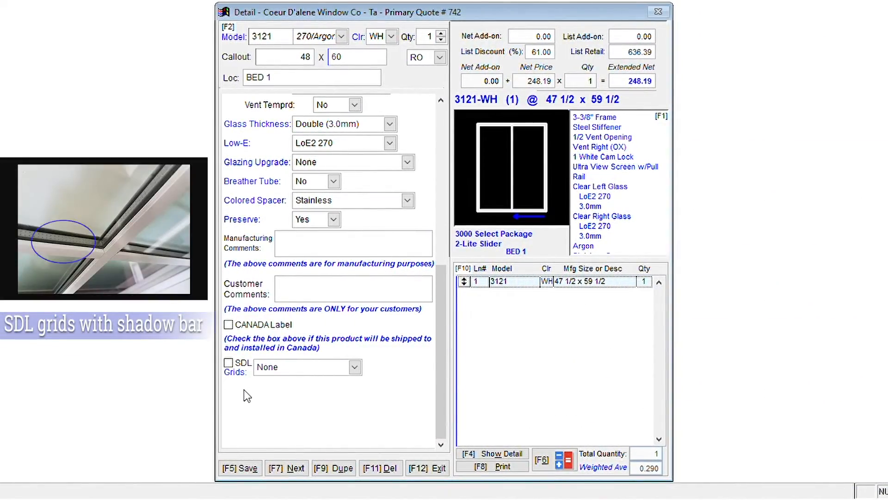
left_click(291, 367)
key("Down")
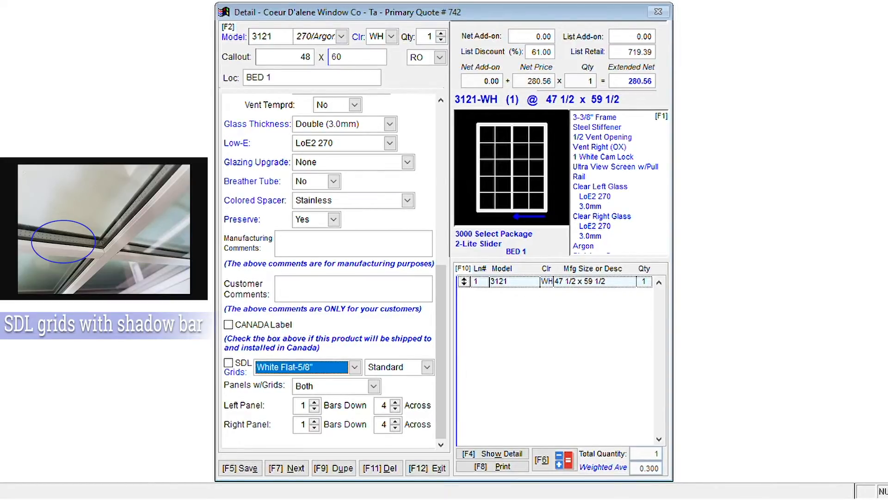
Set the slider's grids to 3 bars across in both the left and right panels.
key("shift+Tab")
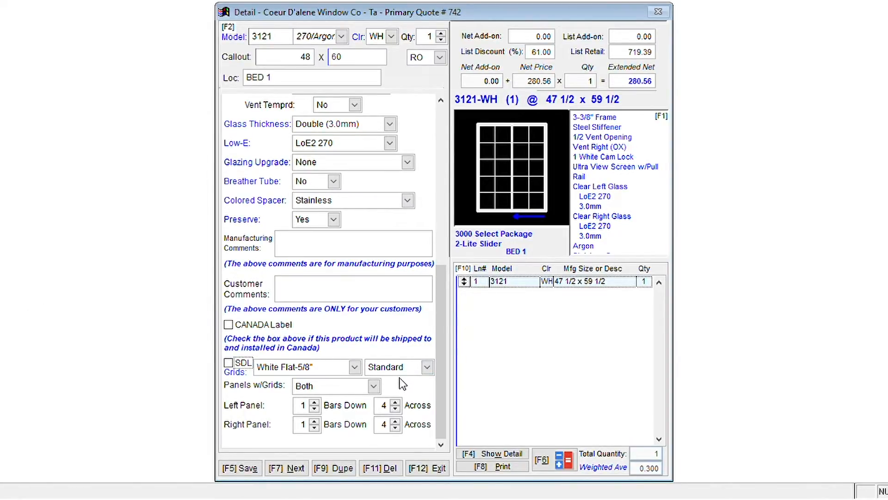
left_click(394, 409)
left_click(396, 428)
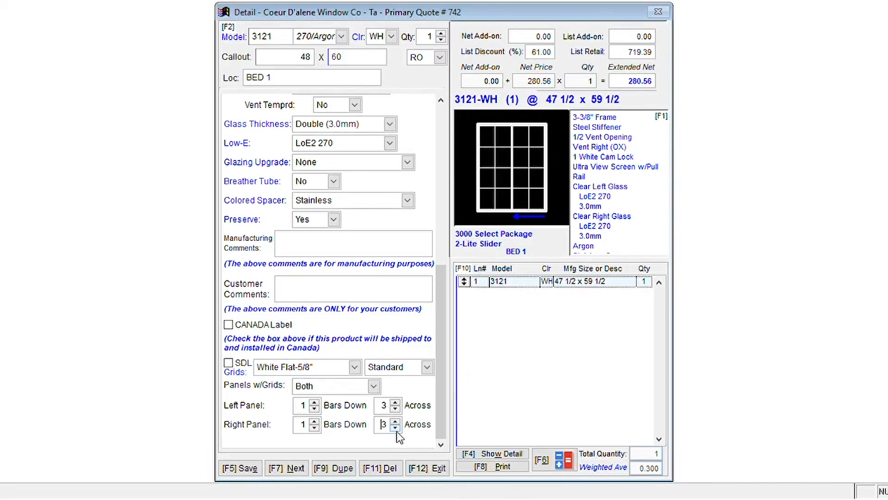
Change the slider's grid pattern to Special and enter the manufacturing comment "SEE DRAWING FOR GRIDS".
left_click(411, 370)
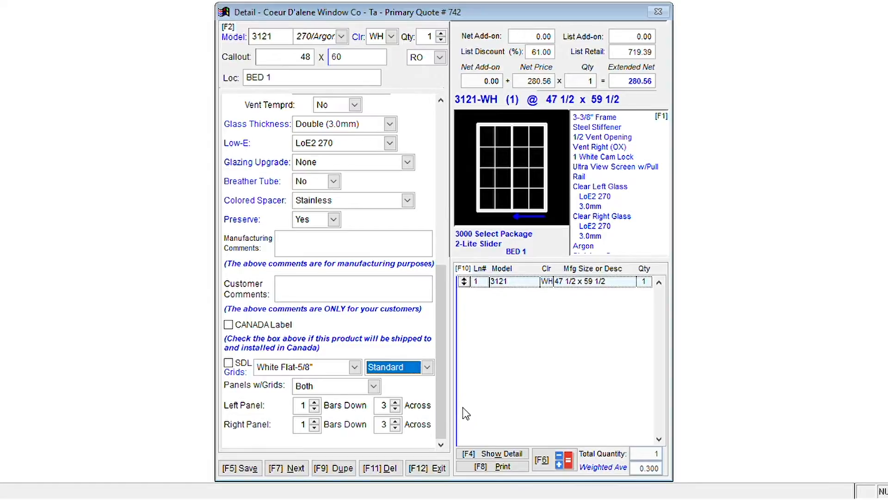
key("Down")
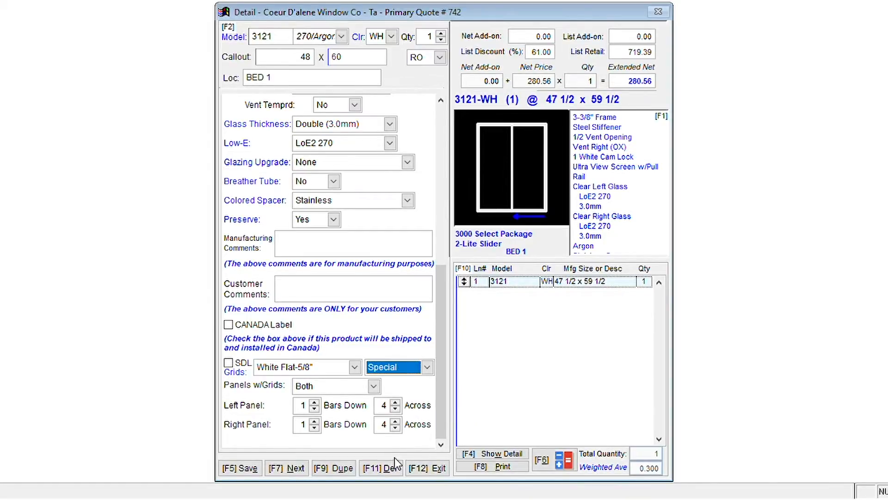
left_click(284, 245)
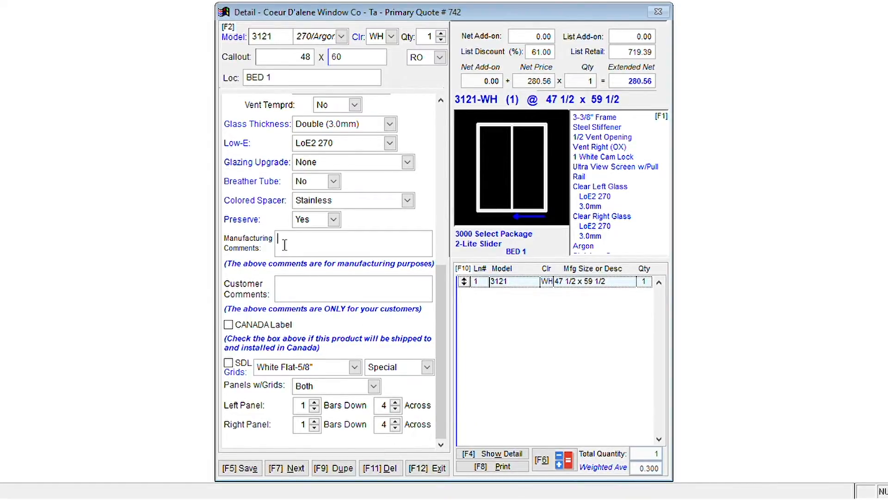
type("SEE DRAWING FOR GRIDS")
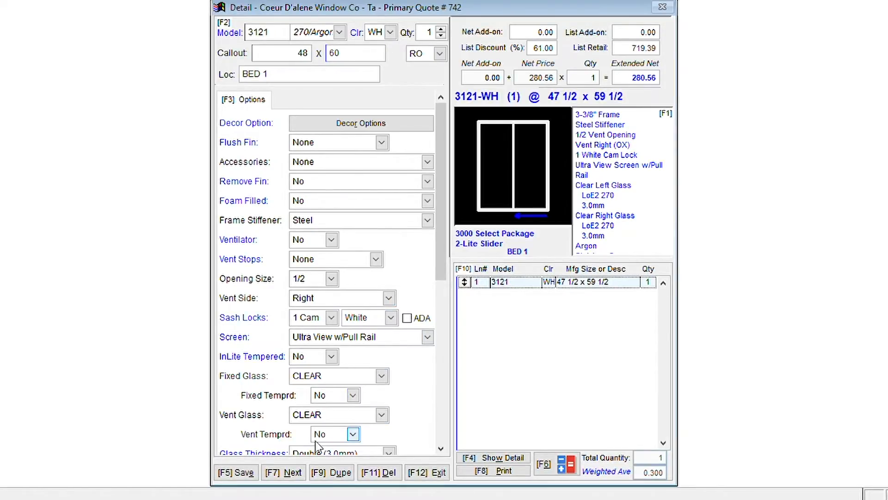
Start a new line item with the 3221 single hung from the 3000 Series Options.
left_click(294, 477)
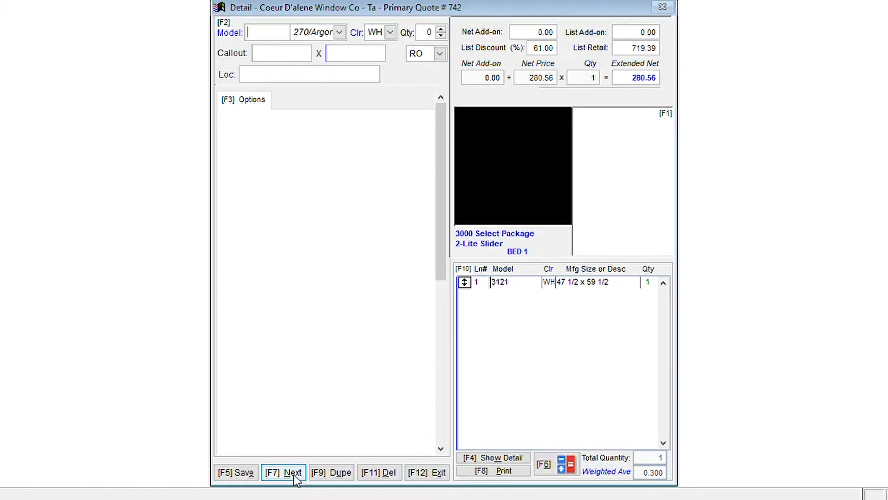
left_click(263, 33)
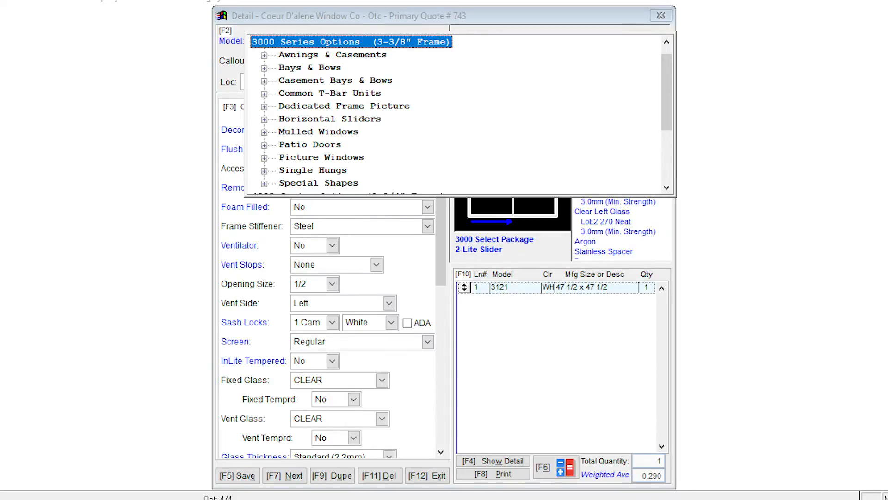
left_click(313, 170)
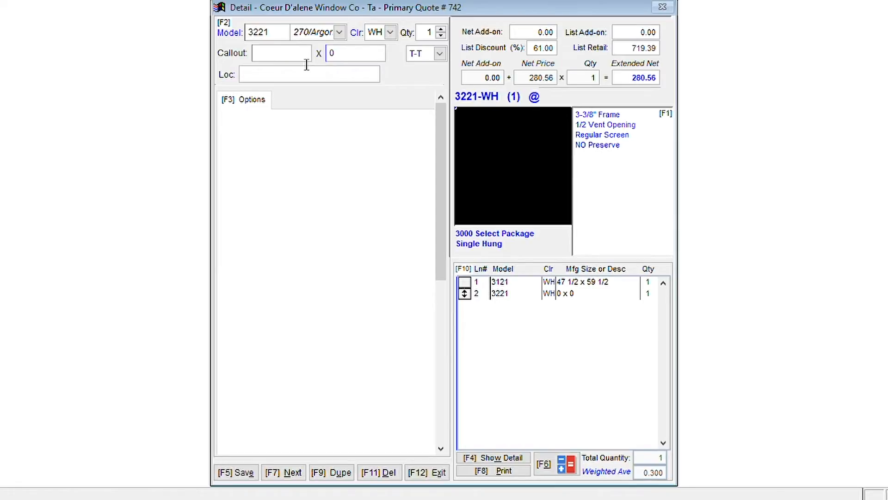
Size the 3221 single hung at 36 x 60 as a rough opening (RO) callout.
type("3660")
key("Tab")
key("Tab")
key("Tab")
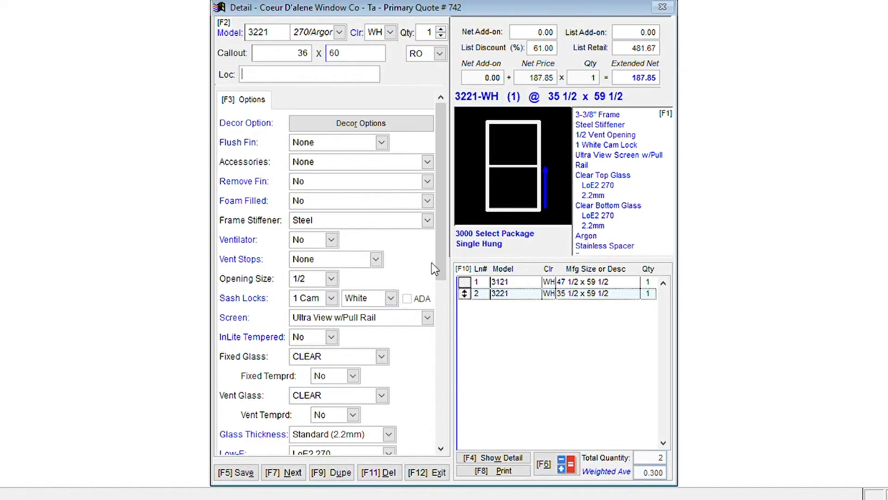
left_click_drag(443, 271, 442, 315)
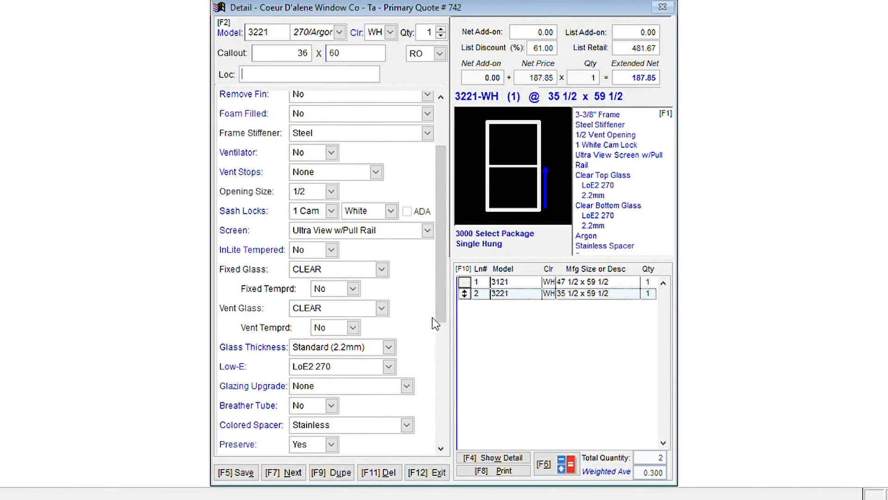
left_click_drag(443, 300, 442, 243)
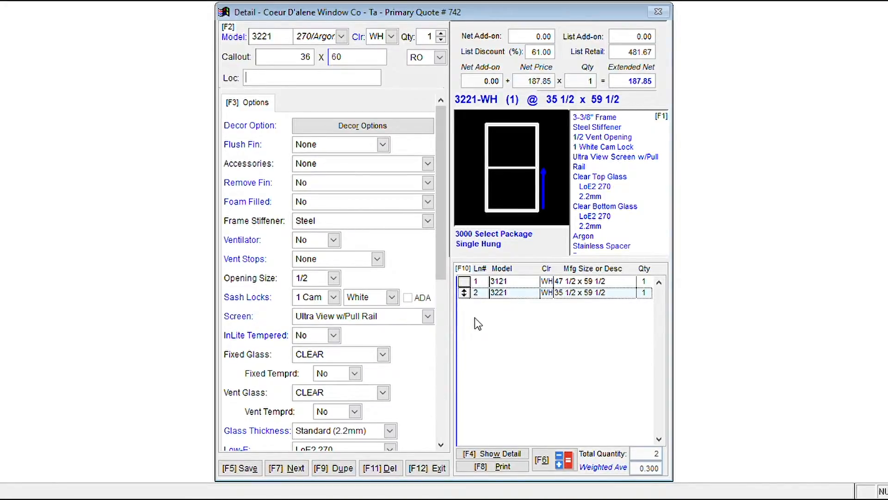
Duplicate the BED 1 3121 slider and give the copy a callout height of 48 and the location BED 2.
left_click(512, 282)
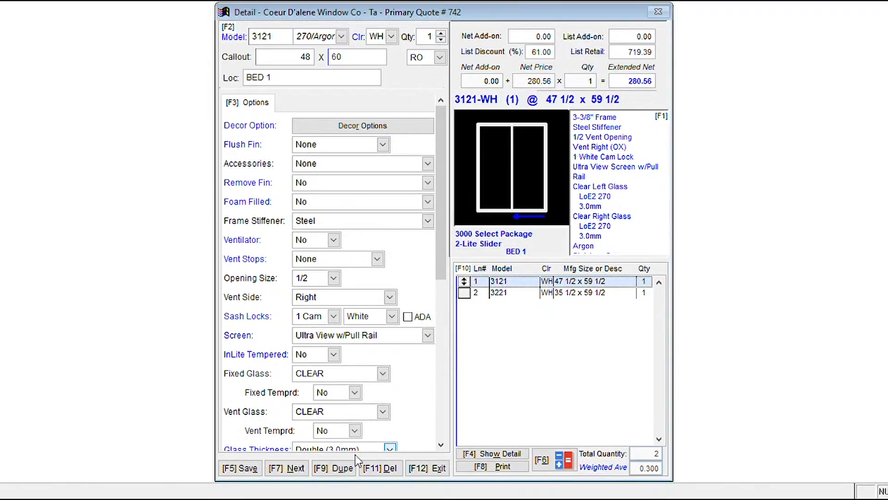
left_click(345, 468)
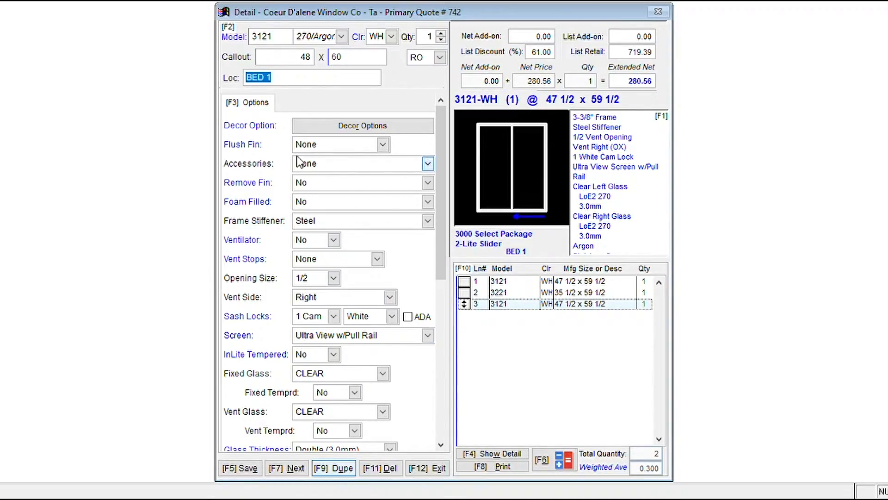
double_click(337, 57)
key("BackSpace")
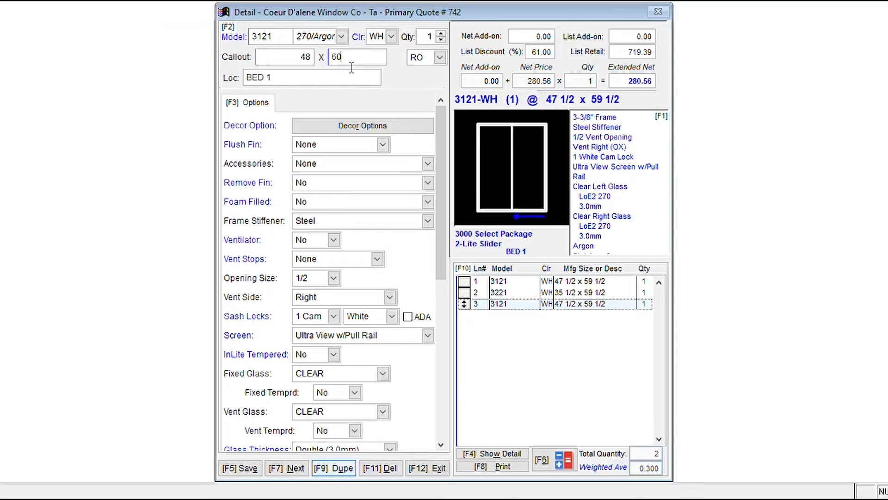
type("48")
key("Tab")
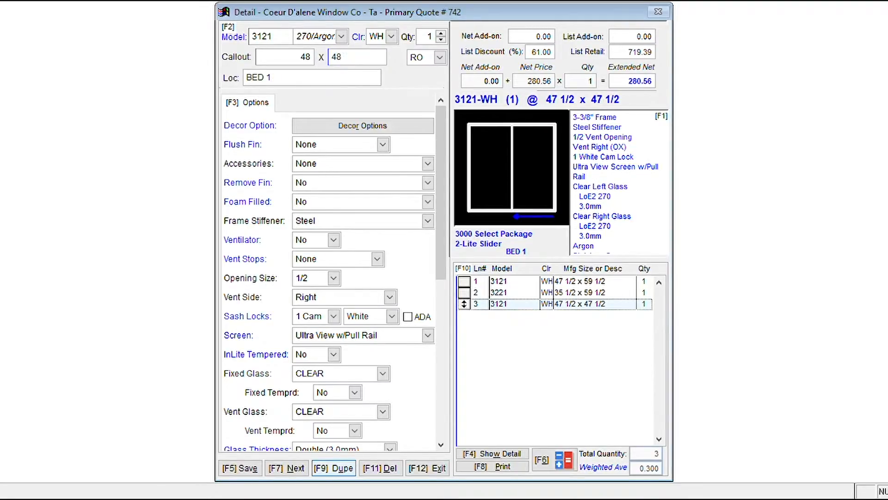
key("Tab")
type("BED 2")
Delete the original 48 x 60 BED 1 slider from the quote's line items.
left_click(517, 283)
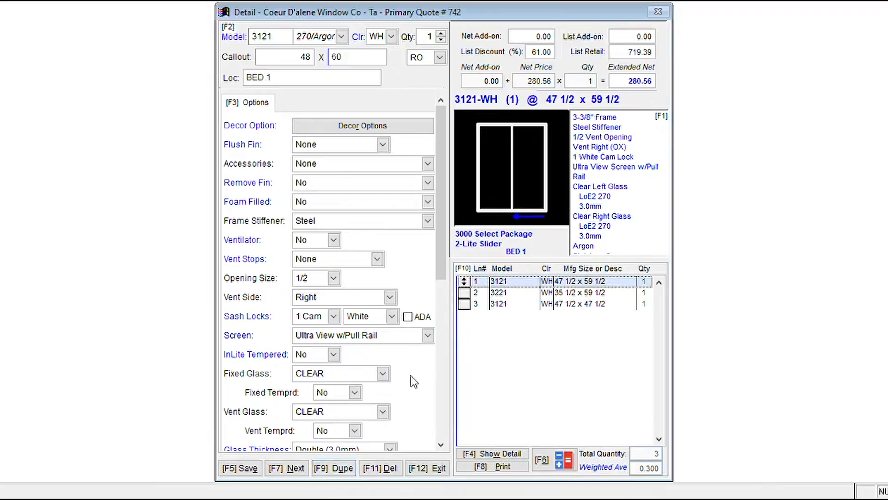
left_click(391, 469)
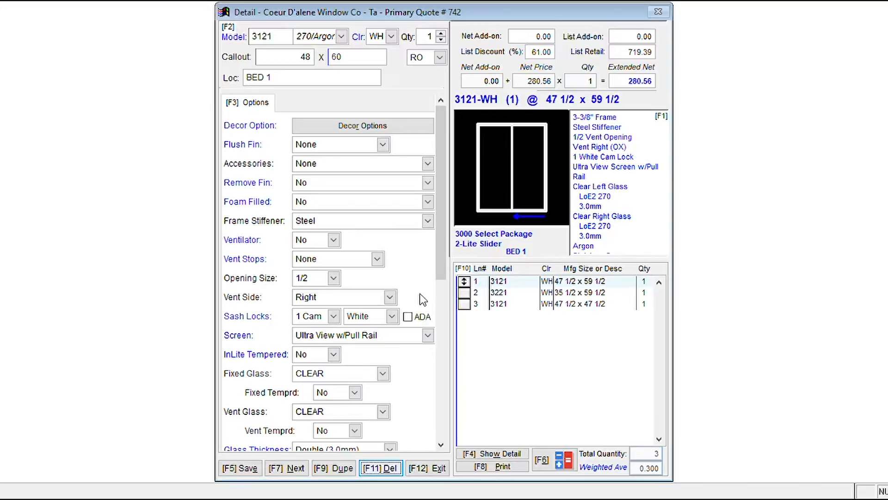
Add a 3252 SH/Pic/SH unit from Common T-Bar Units as a new line item with the callout 7040.
left_click(296, 469)
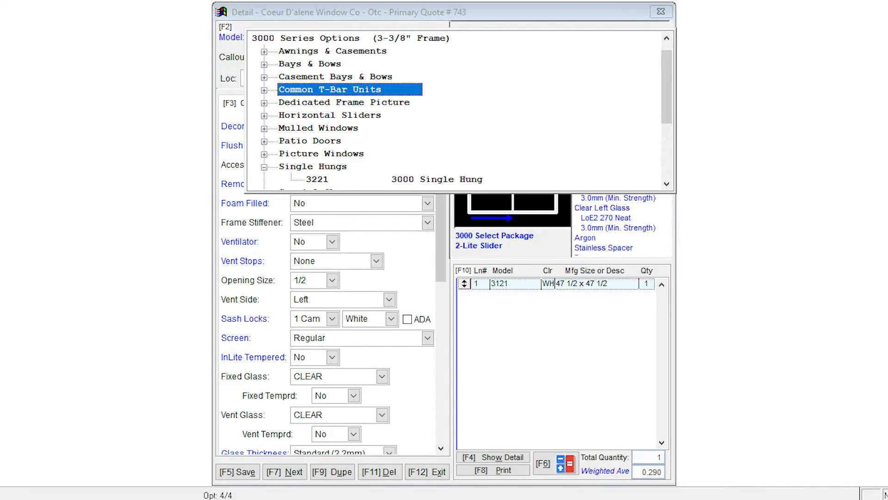
left_click(264, 90)
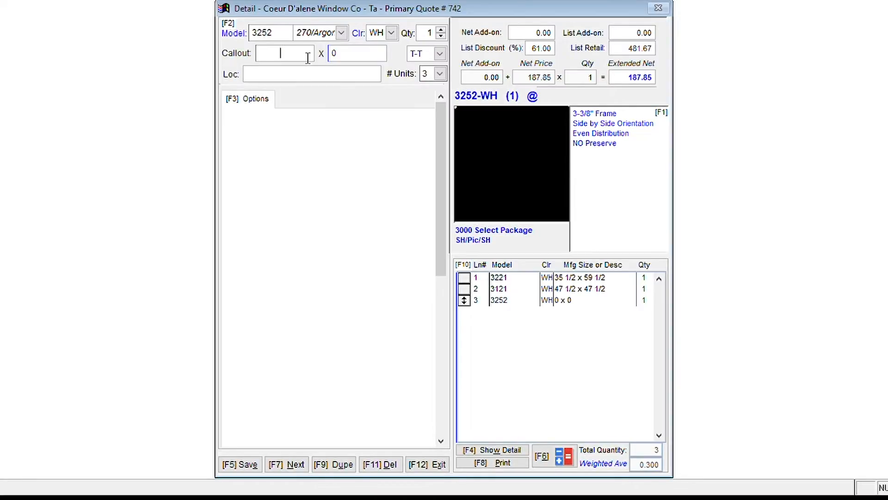
type("7040")
key("Tab")
key("Tab")
key("Tab")
key("Tab")
key("Tab")
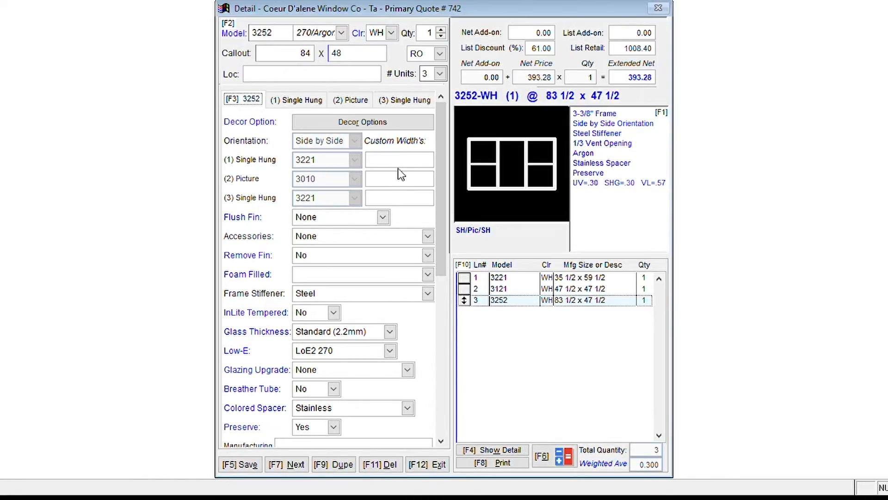
Set the custom width of the 3252's center picture unit to 48.
left_click(405, 186)
type("48")
key("Return")
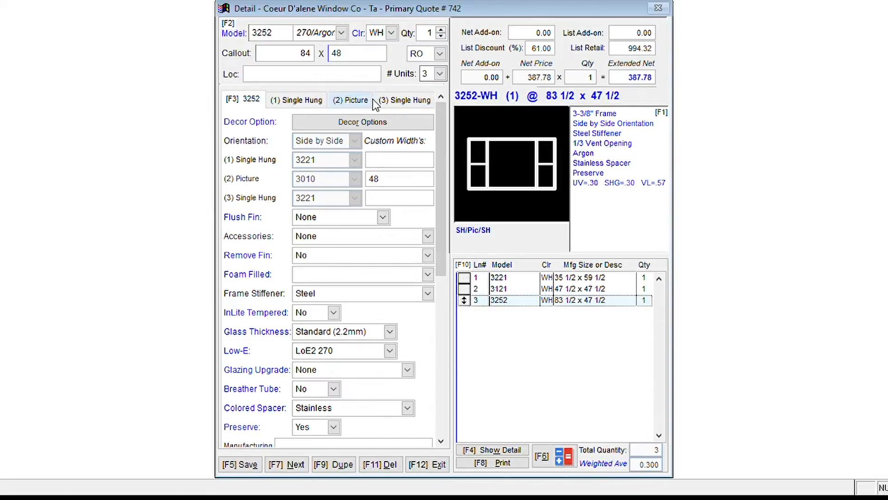
Make both the fixed and vent glass tempered on the 3252's first single hung.
left_click(304, 102)
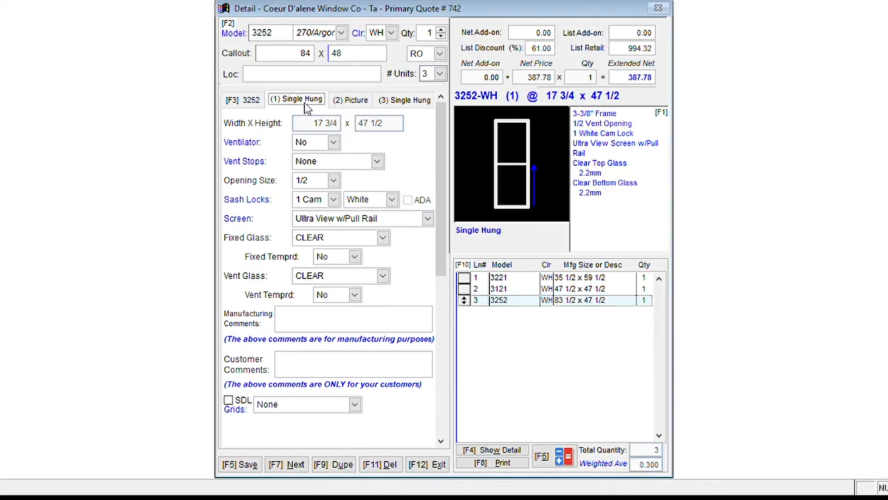
left_click(331, 259)
key("y")
key("Tab")
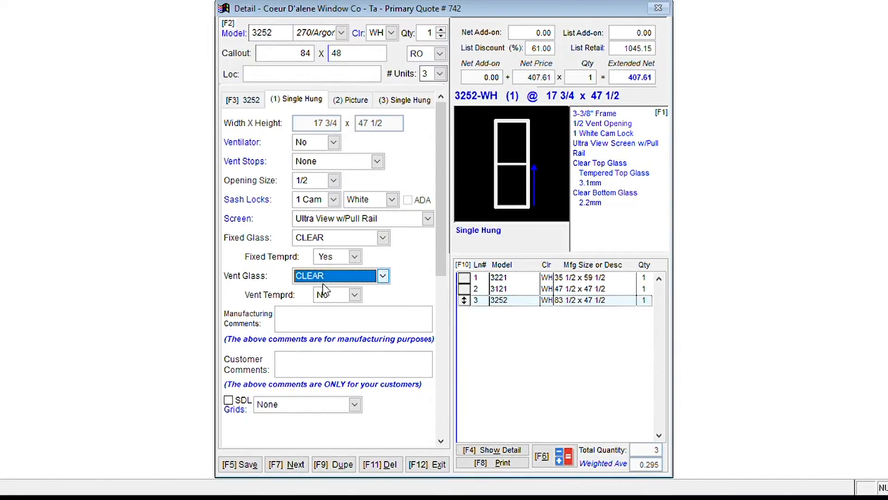
left_click(325, 296)
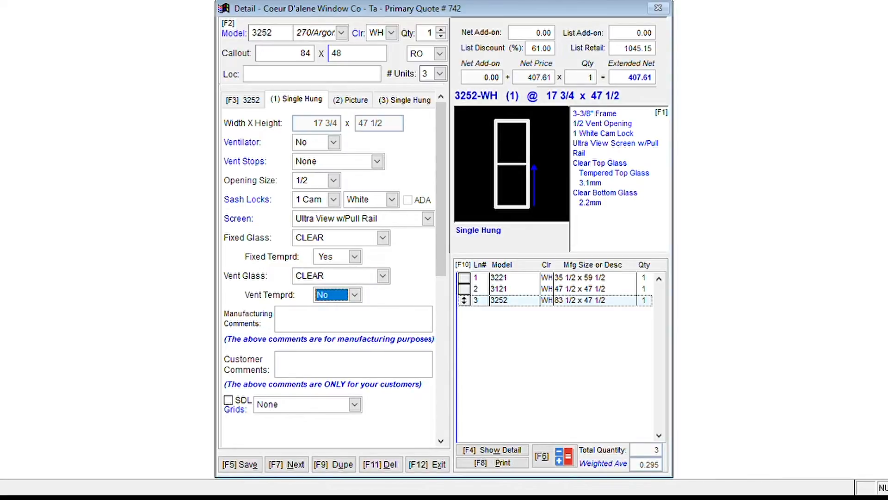
key("y")
key("Tab")
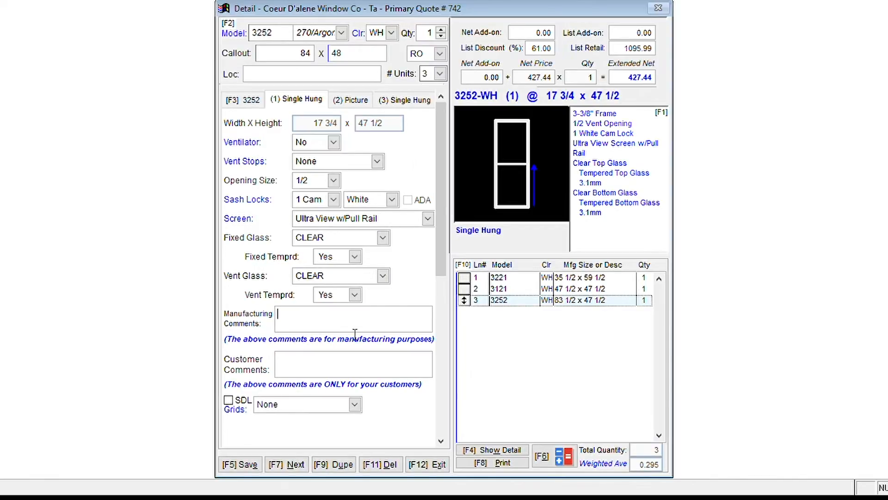
Add White Flat-5/8" grids to the 3252's first and third single hung units.
left_click(332, 405)
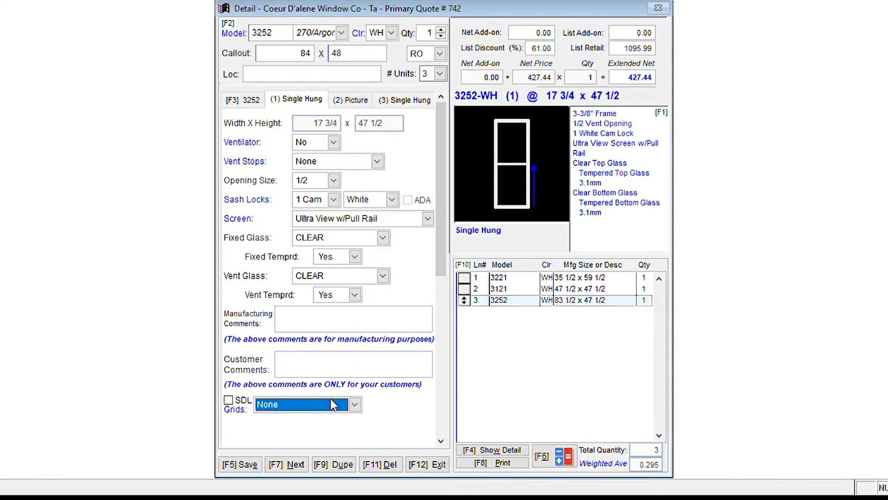
key("w")
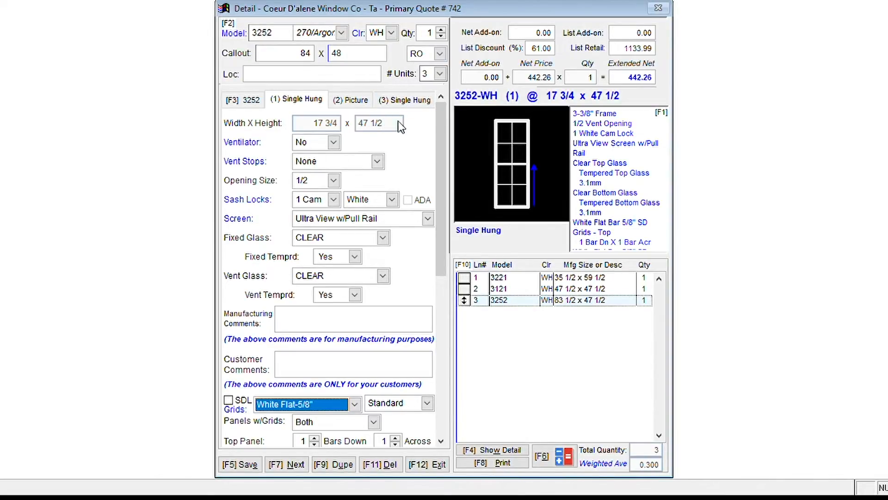
left_click(412, 105)
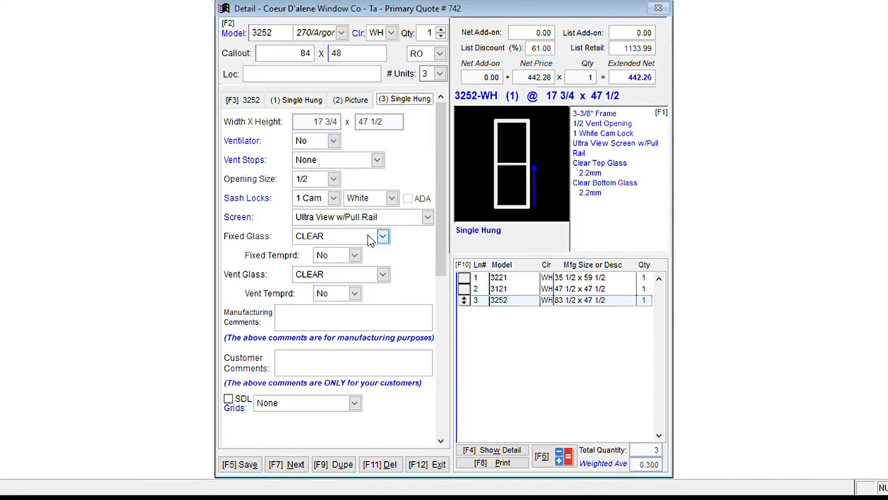
left_click(339, 402)
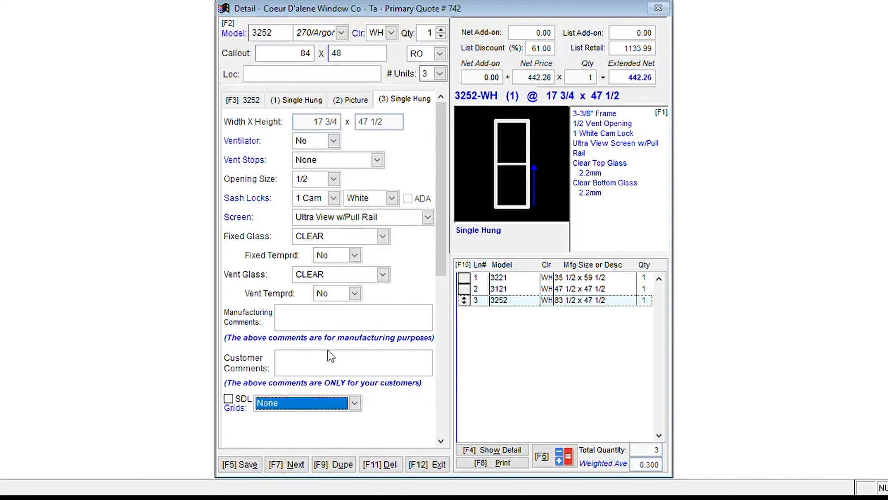
key("Down")
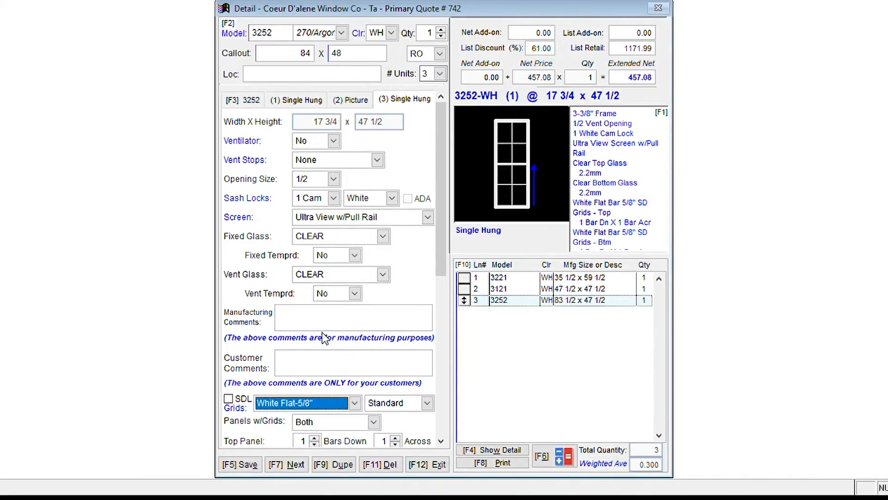
left_click(247, 100)
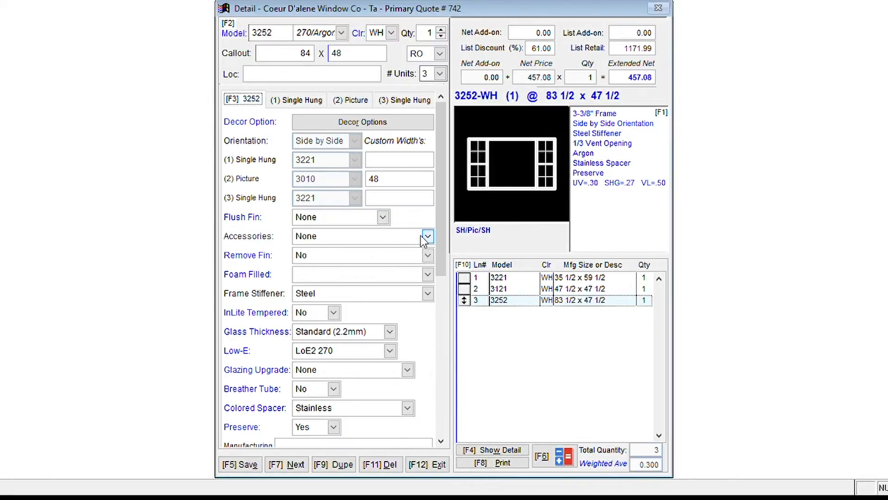
Add a 3821 patio door as a new line item using the stock rough opening size 72 x 80.
key("F7")
type("3821")
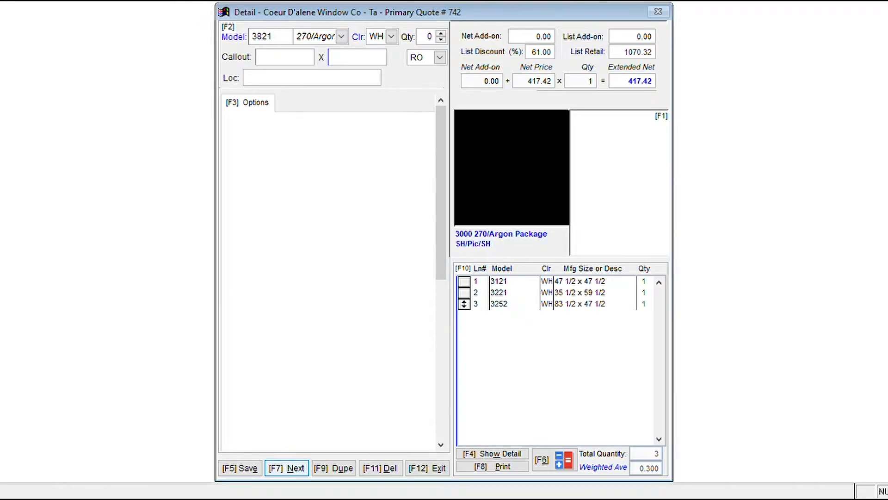
key("Tab")
key("Tab")
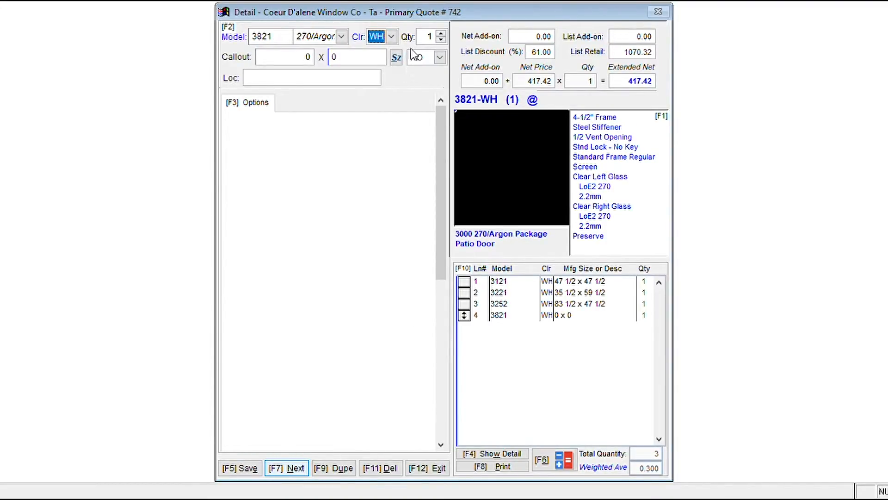
left_click(396, 59)
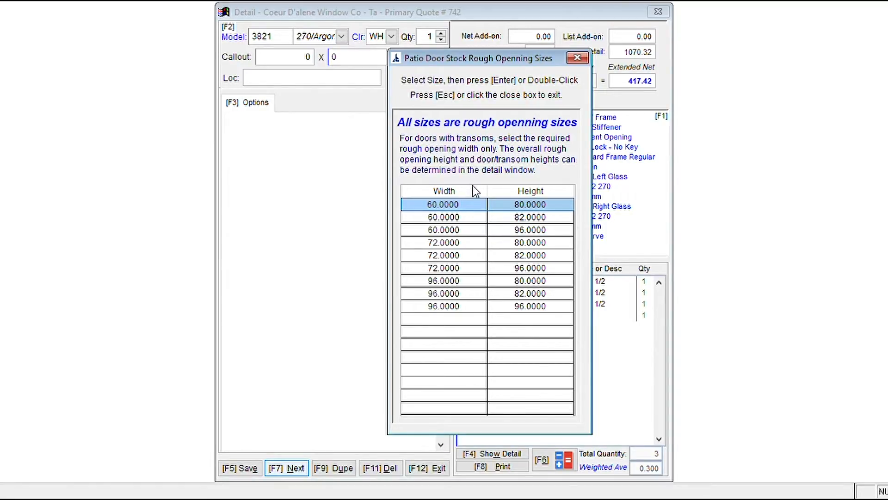
double_click(505, 245)
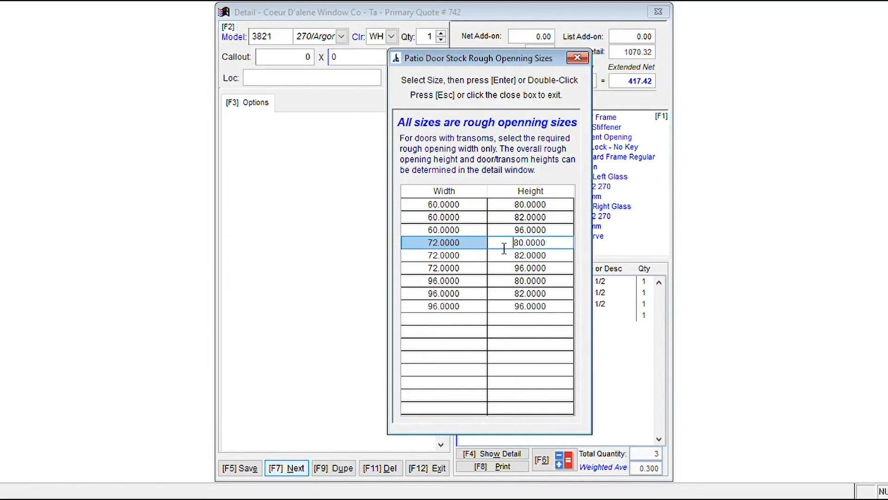
left_click(335, 84)
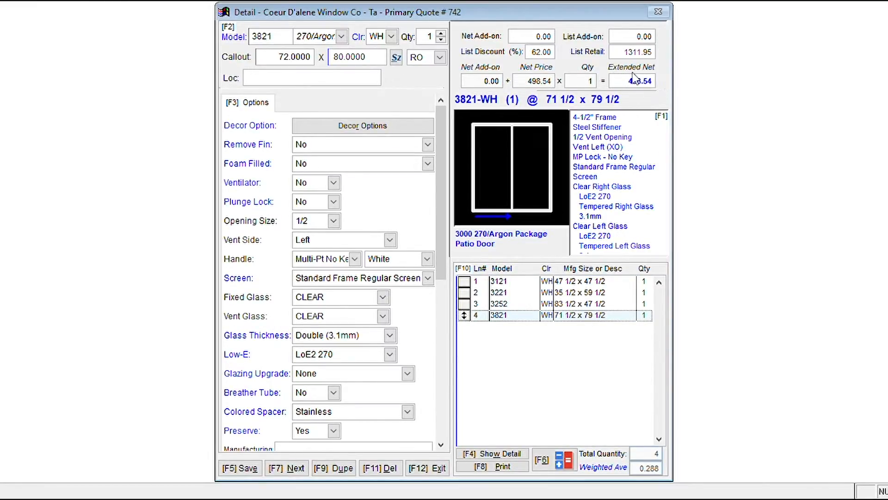
Set the patio door's callout height to 80.25 and its Low-E to LoE2 270 NEAT.
left_click(377, 62)
key("BackSpace")
key("BackSpace")
key("BackSpace")
key("BackSpace")
key("BackSpace")
type(".25")
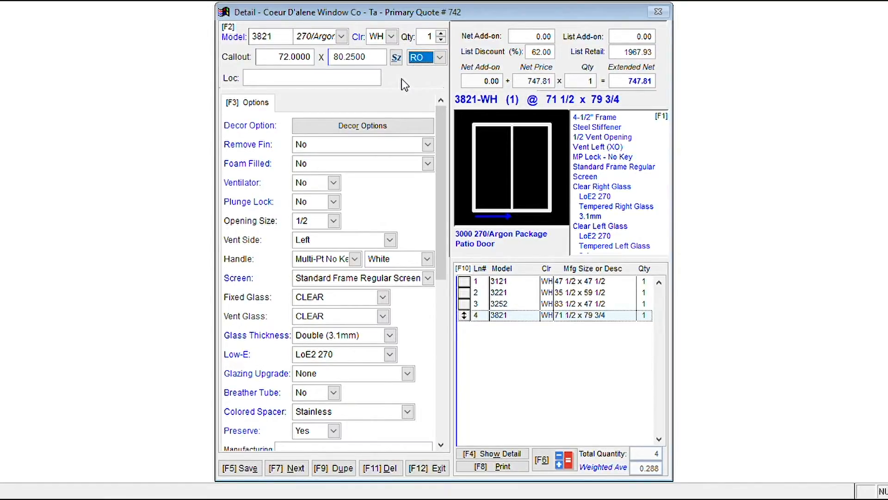
key("Tab")
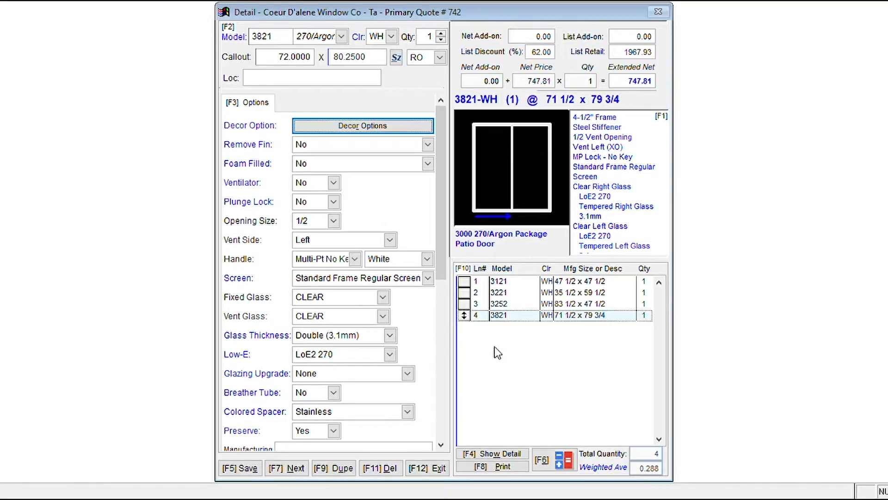
left_click(325, 353)
key("Down")
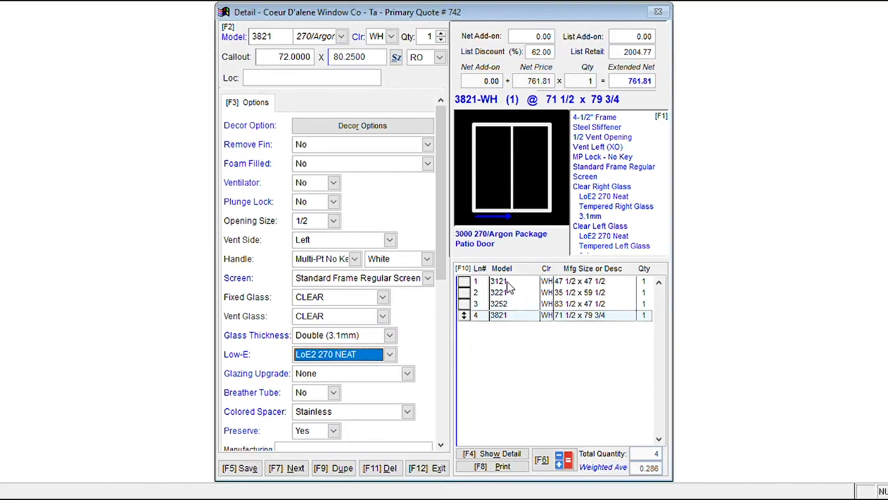
Select the 3121 slider line item and examine its options, including the glass thickness and Low-E settings.
left_click(507, 280)
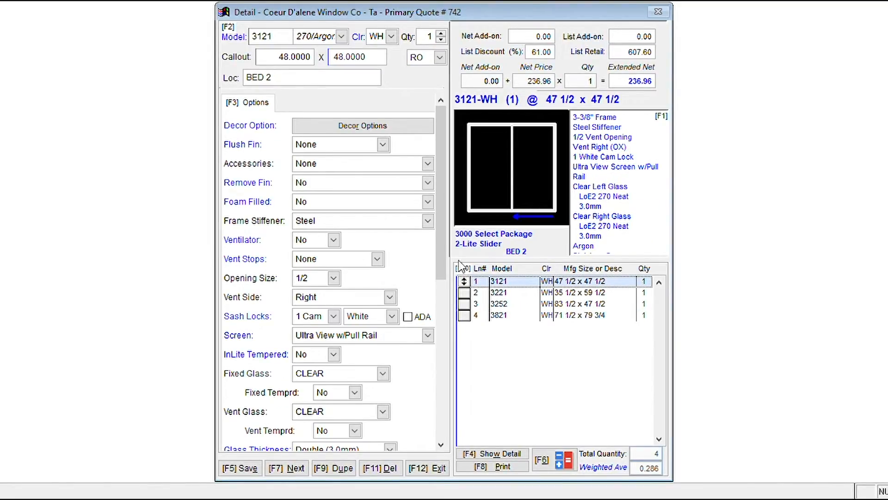
left_click_drag(438, 253, 446, 297)
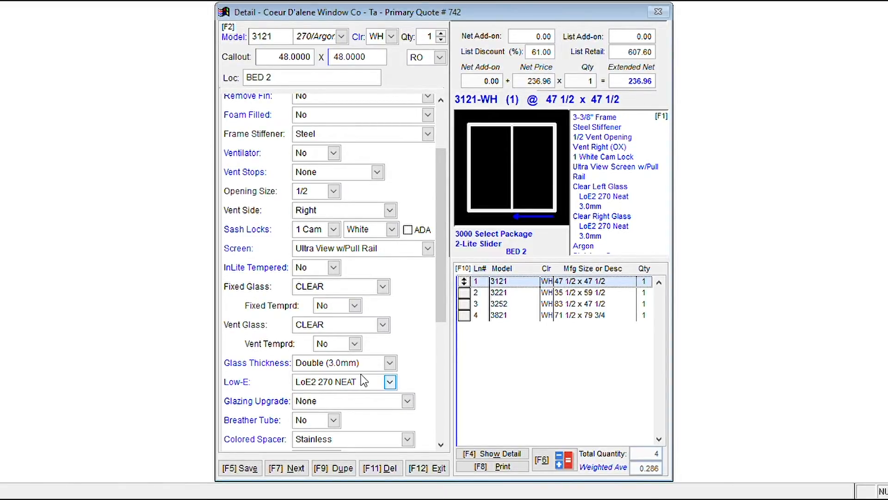
left_click_drag(442, 193, 443, 143)
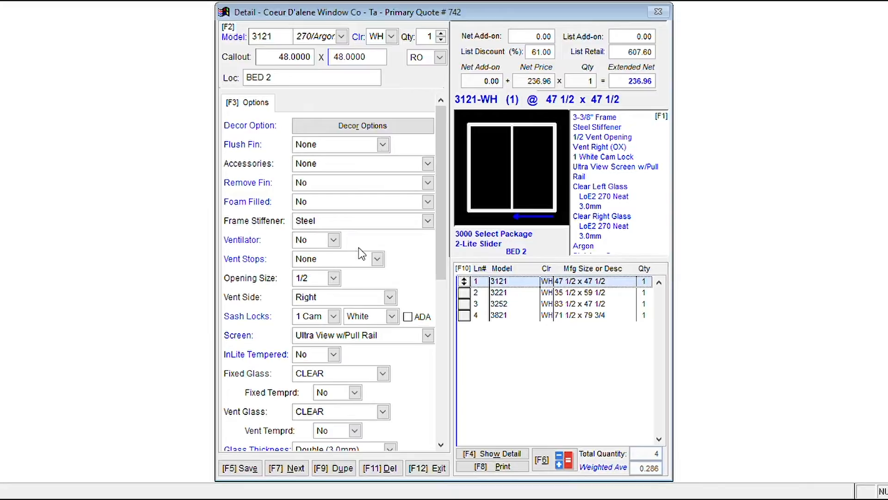
Read the 3121's specification list down to its UV, SHG and VL ratings, and check its manufactured, glass and screen sizes.
left_click(661, 175)
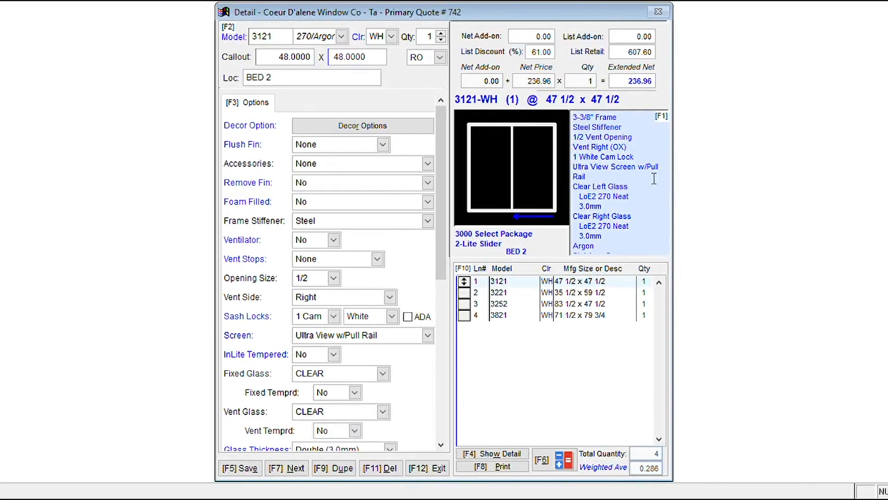
key("Down")
key("Down")
key("Down")
key("Down")
key("Down")
key("Down")
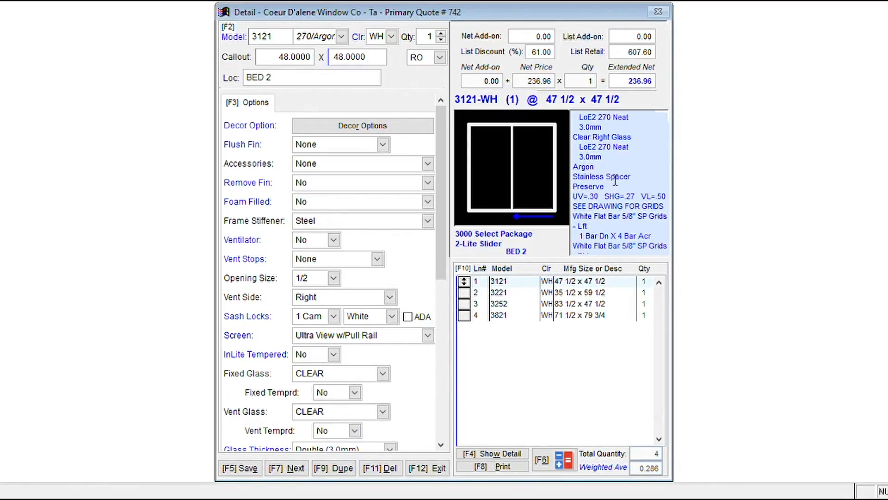
left_click_drag(572, 196, 669, 196)
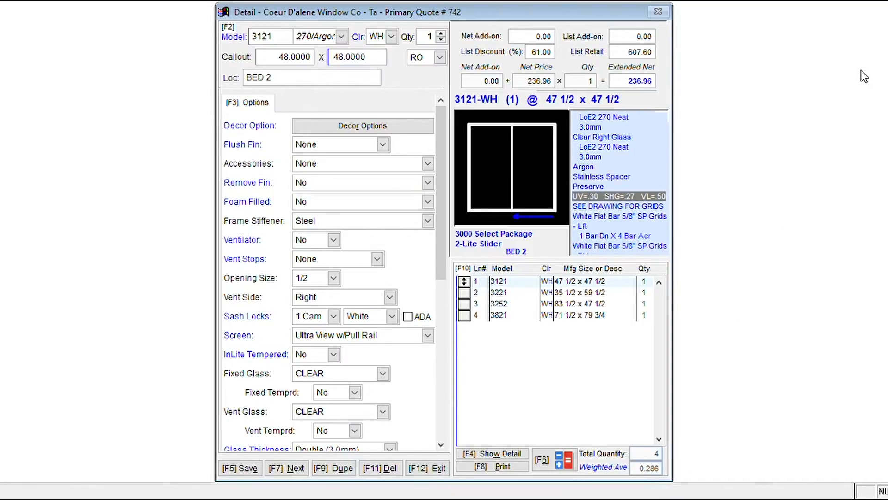
left_click(642, 206)
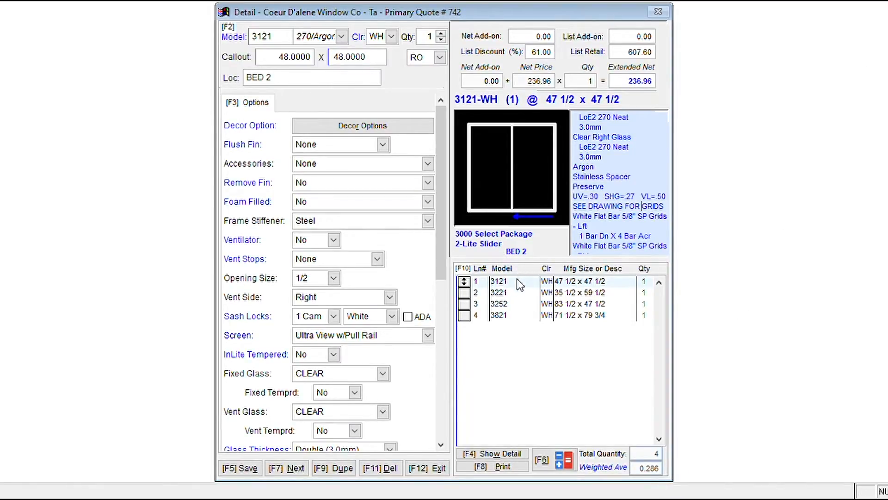
left_click(514, 456)
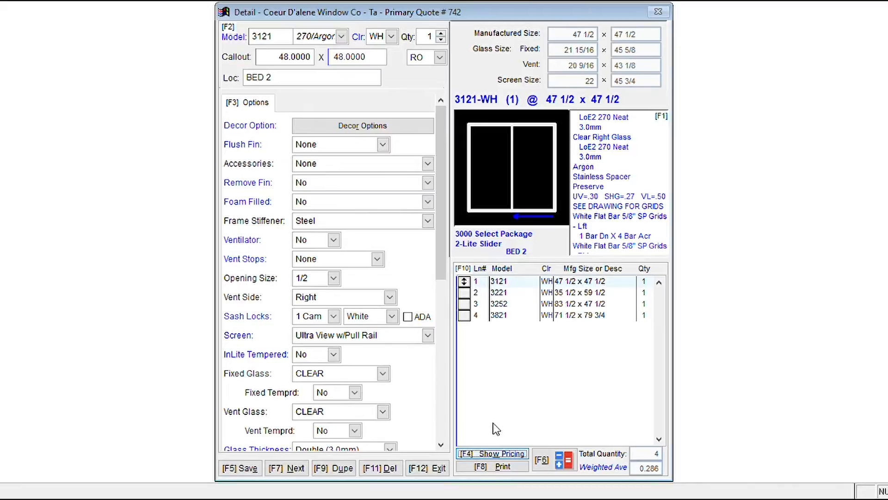
left_click(499, 455)
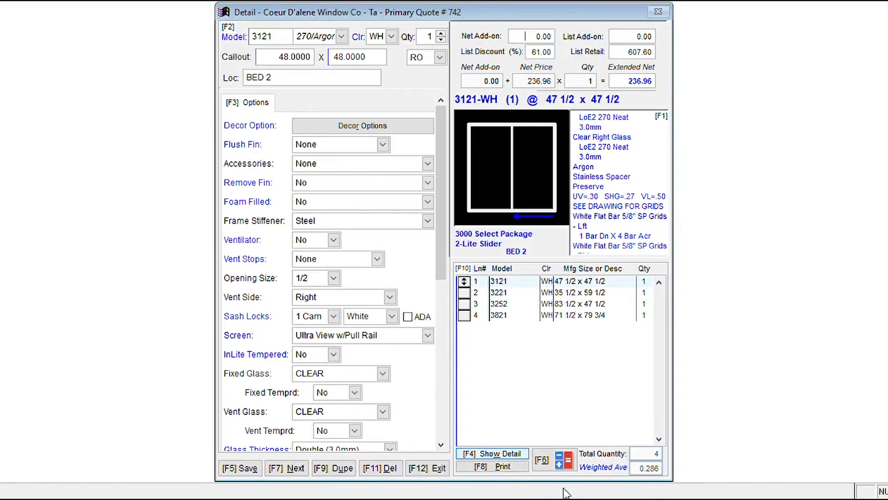
Open the quote's pricing calculator and apply a 30% gross profit to the whole quote.
left_click(564, 461)
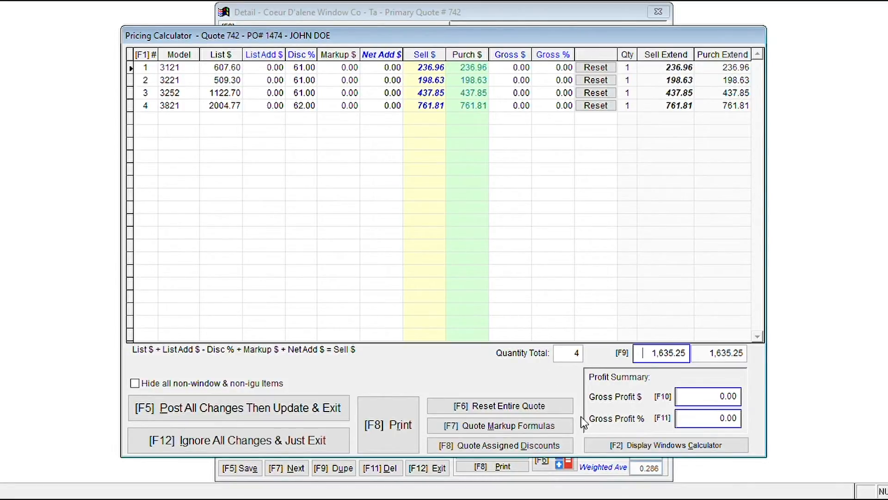
left_click(709, 418)
type("30")
key("Tab")
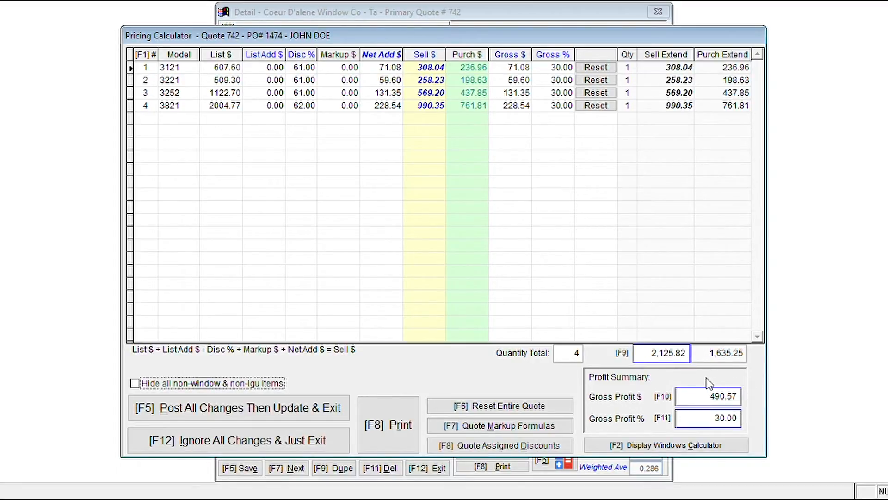
Change the whole quote's gross profit to 25%.
left_click(716, 421)
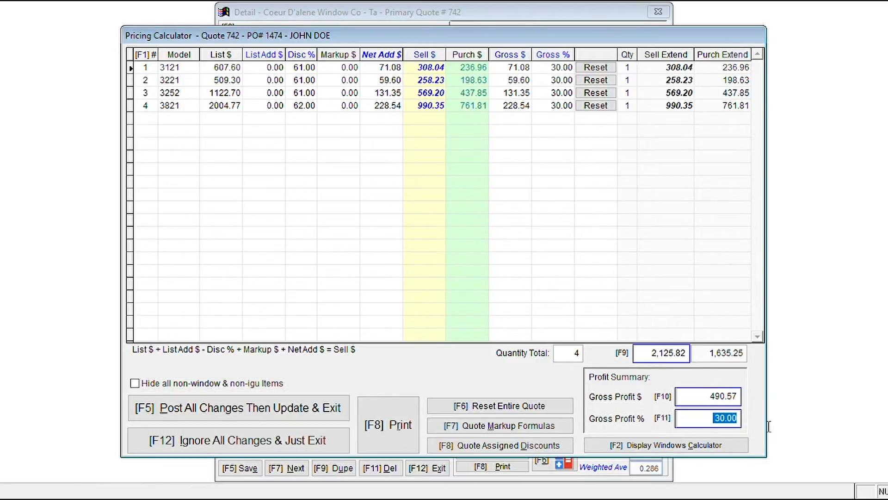
type("25 .")
key("Tab")
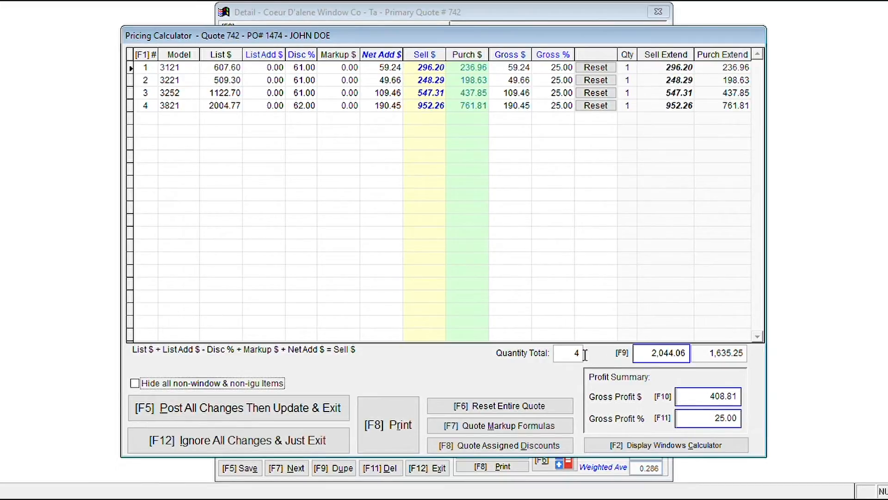
Set the 3821 patio door's sell price to 900.00 and post all pricing changes to the quote.
left_click(428, 106)
type("900.")
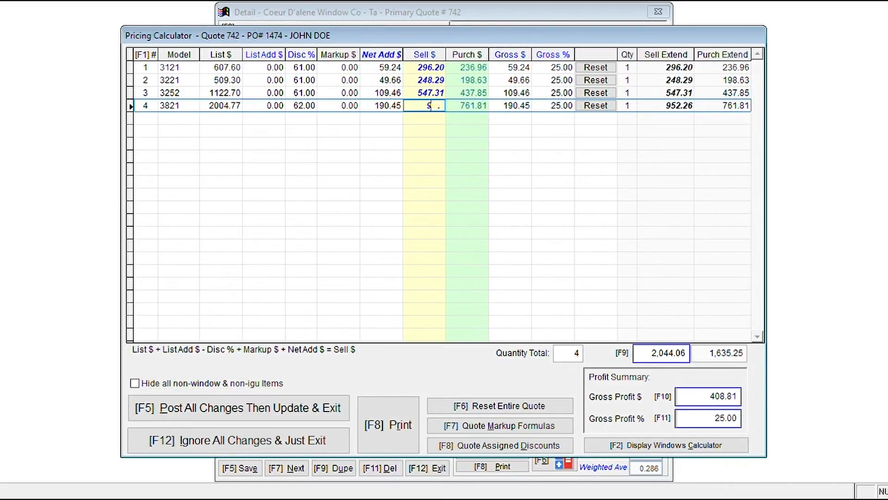
left_click(459, 110)
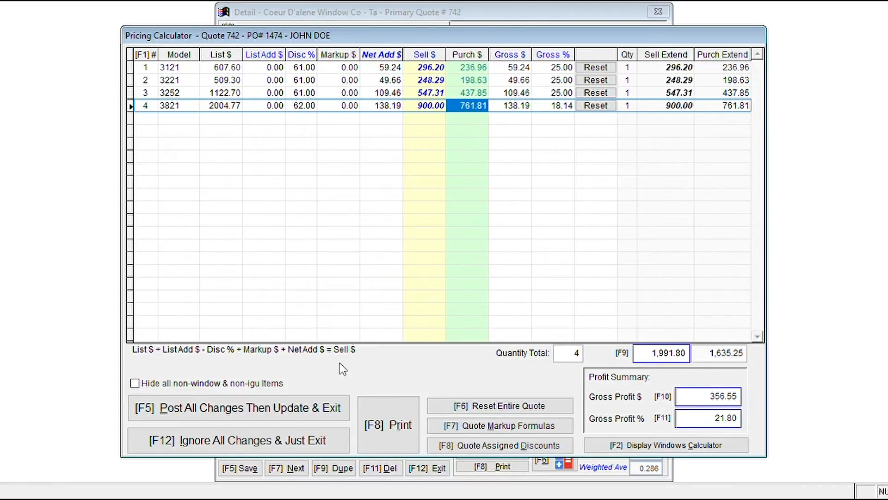
left_click(258, 401)
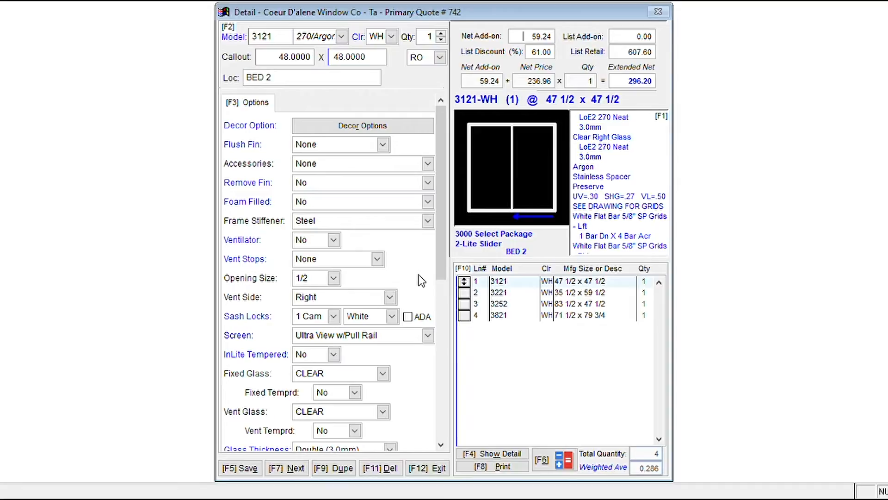
Leave the line item details and convert the quote to a work order.
left_click(441, 470)
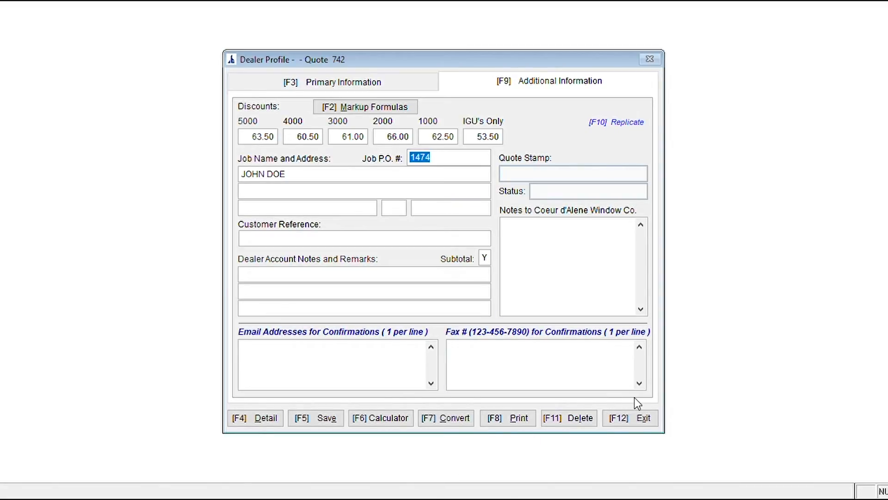
left_click(645, 417)
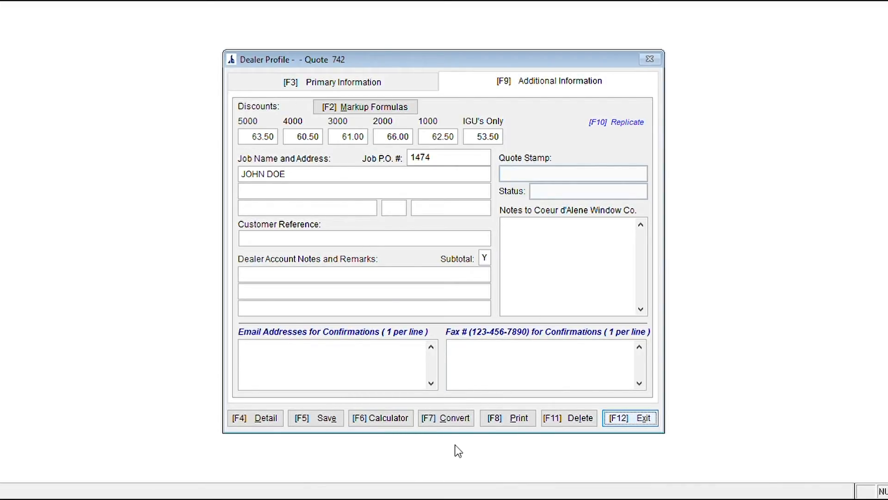
left_click(446, 418)
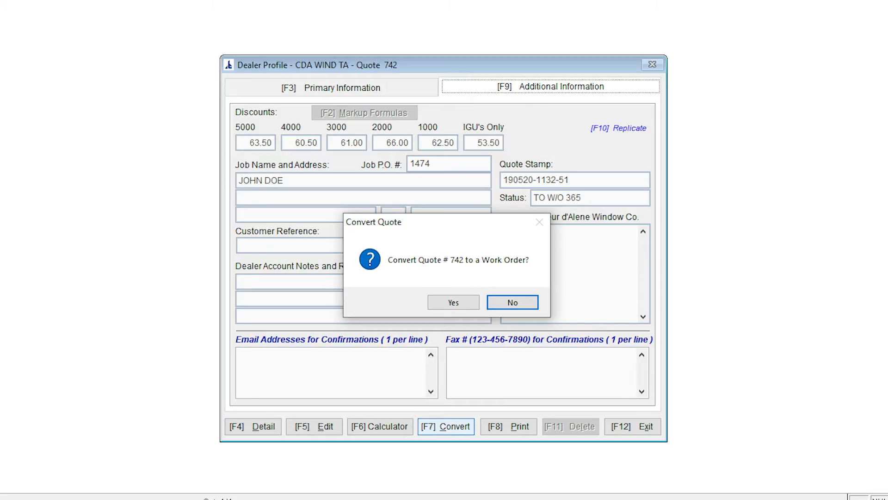
key("y")
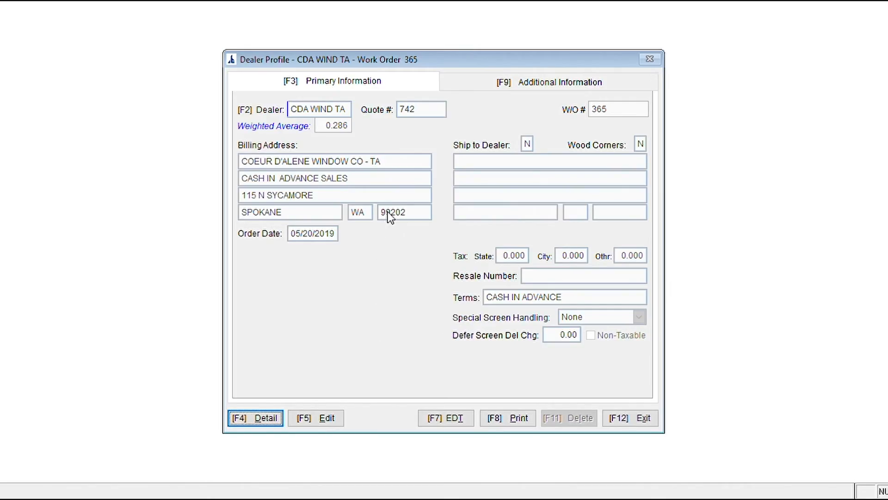
Review the new work order's additional information and its line item details.
left_click(501, 88)
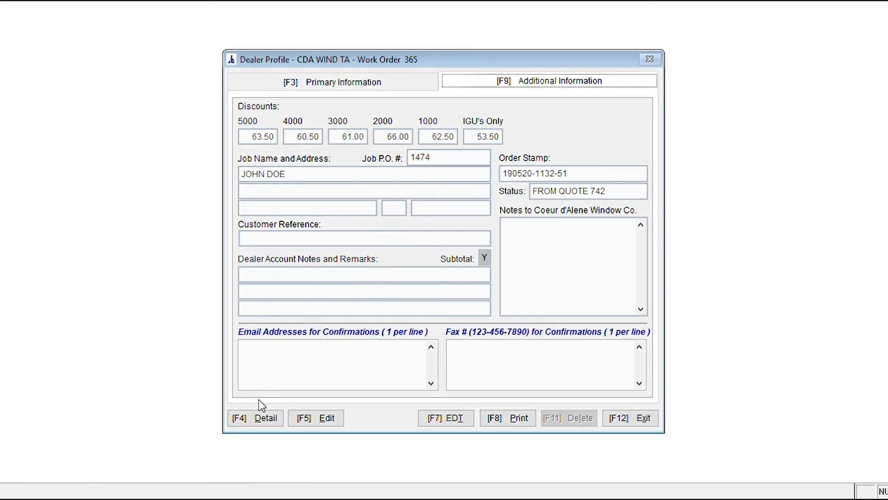
left_click(260, 420)
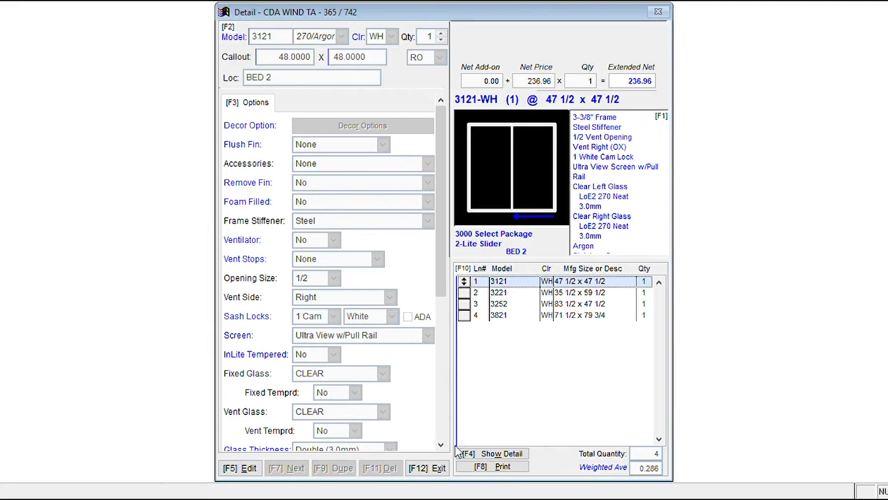
left_click(435, 467)
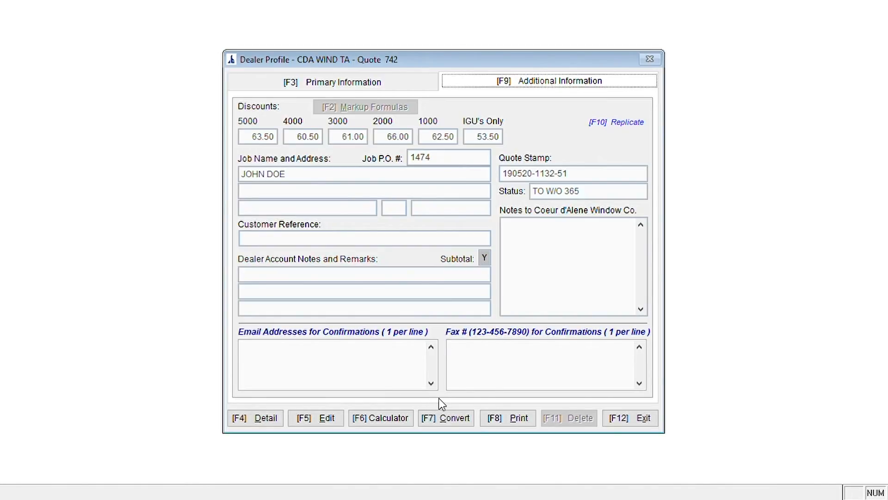
Look through the quote's print options, choosing the Screen and PDF File destinations.
left_click(511, 420)
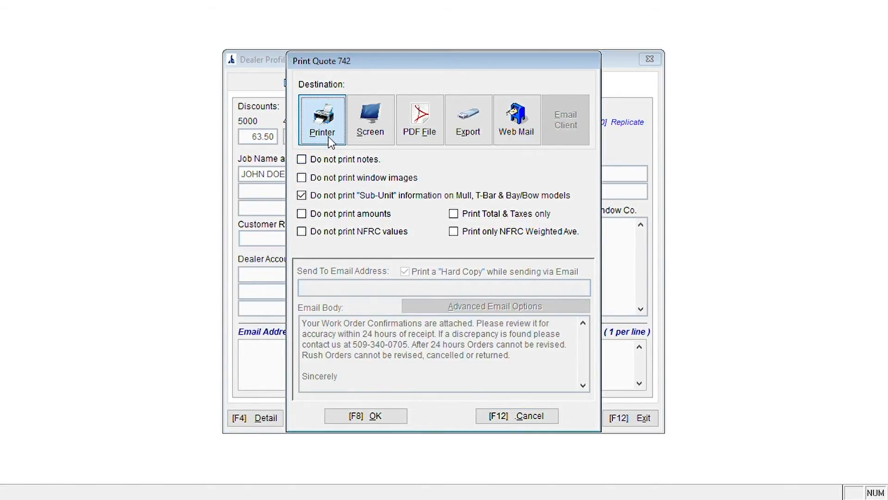
left_click(369, 138)
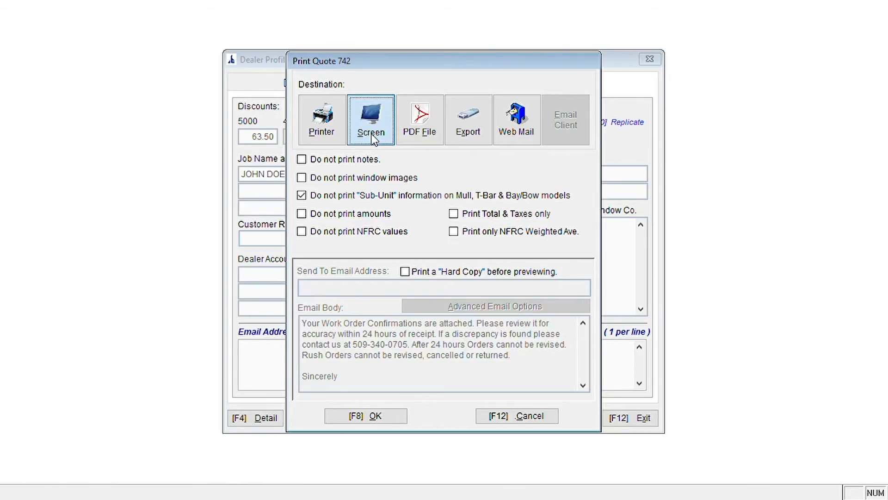
left_click(412, 129)
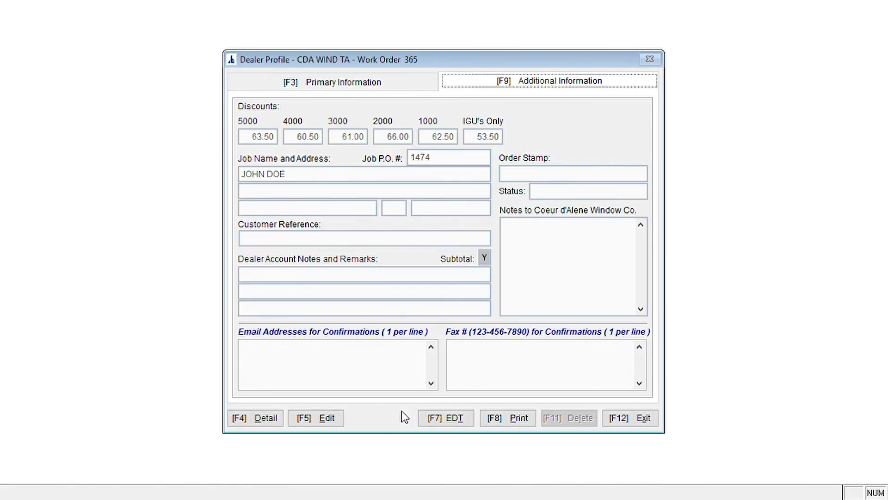
Transmit the work order to the manufacturer by Electronic Data Transfer and acknowledge the transfer.
left_click(432, 421)
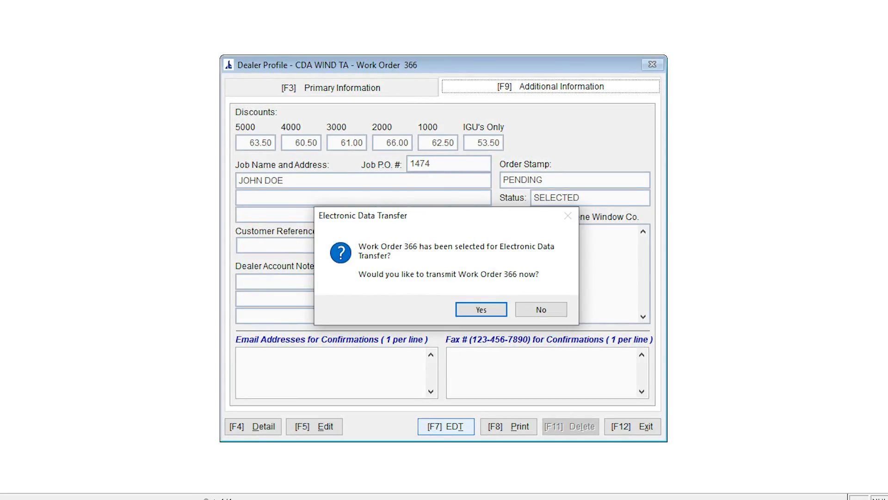
key("Return")
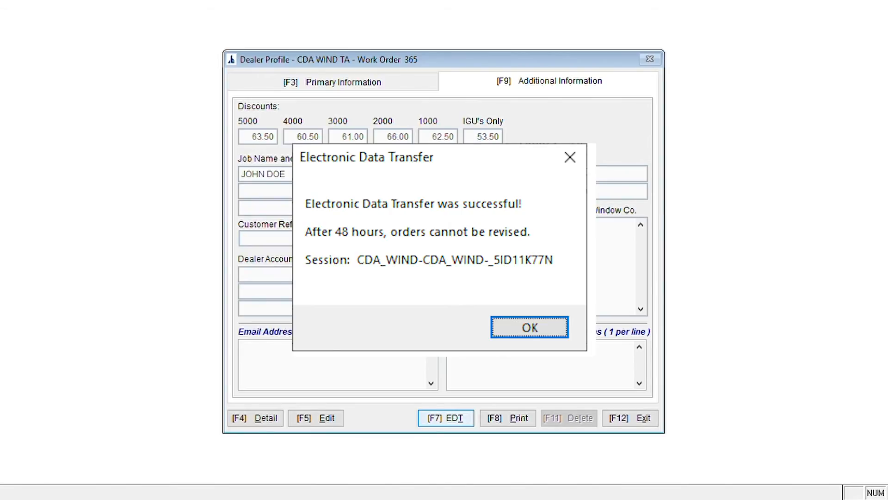
key("Return")
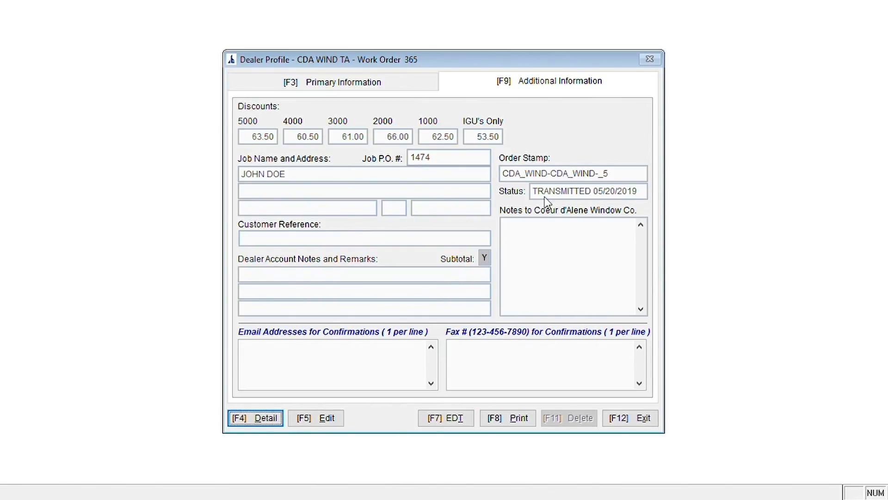